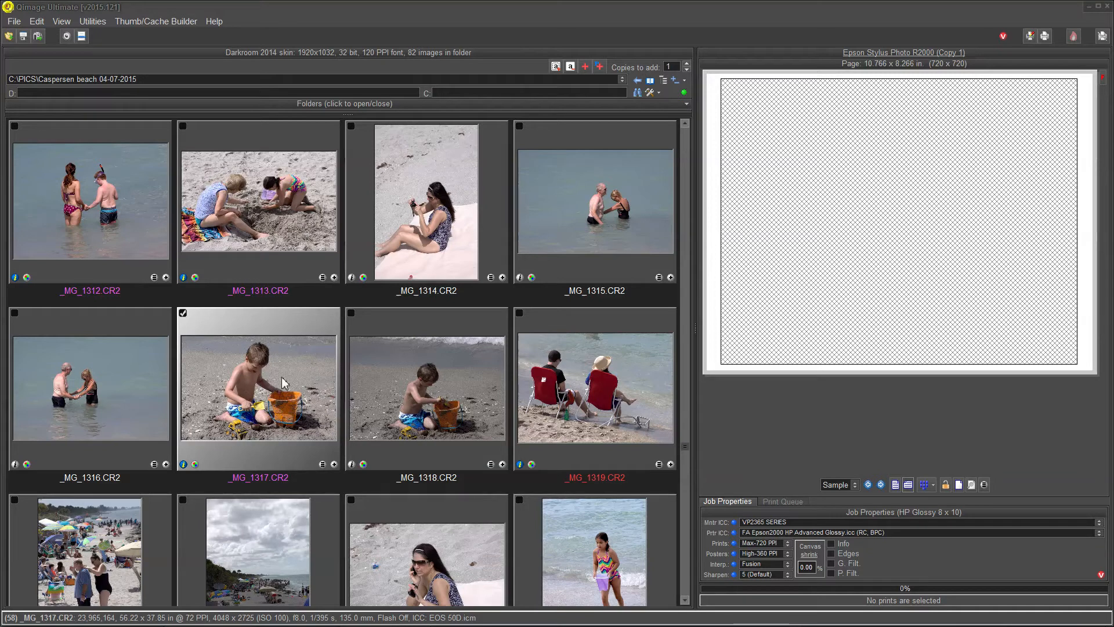
- Add photo _MG_1317.CR2 to the print page and open the Epson Stylus Photo R2000 driver properties
click(334, 465)
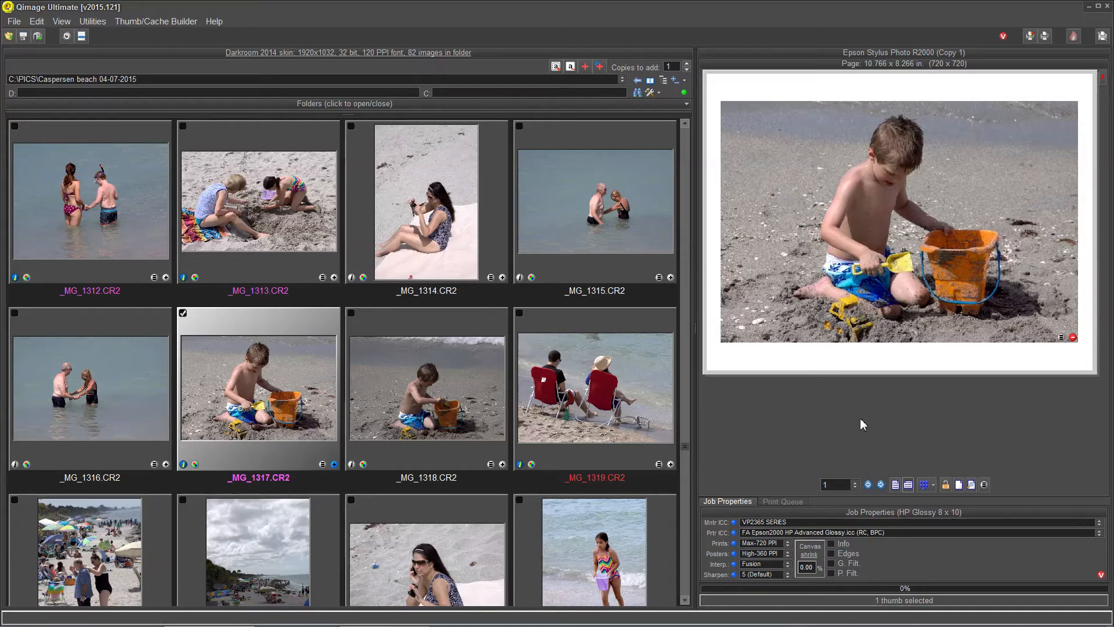
mouse_move(979, 315)
click(1030, 36)
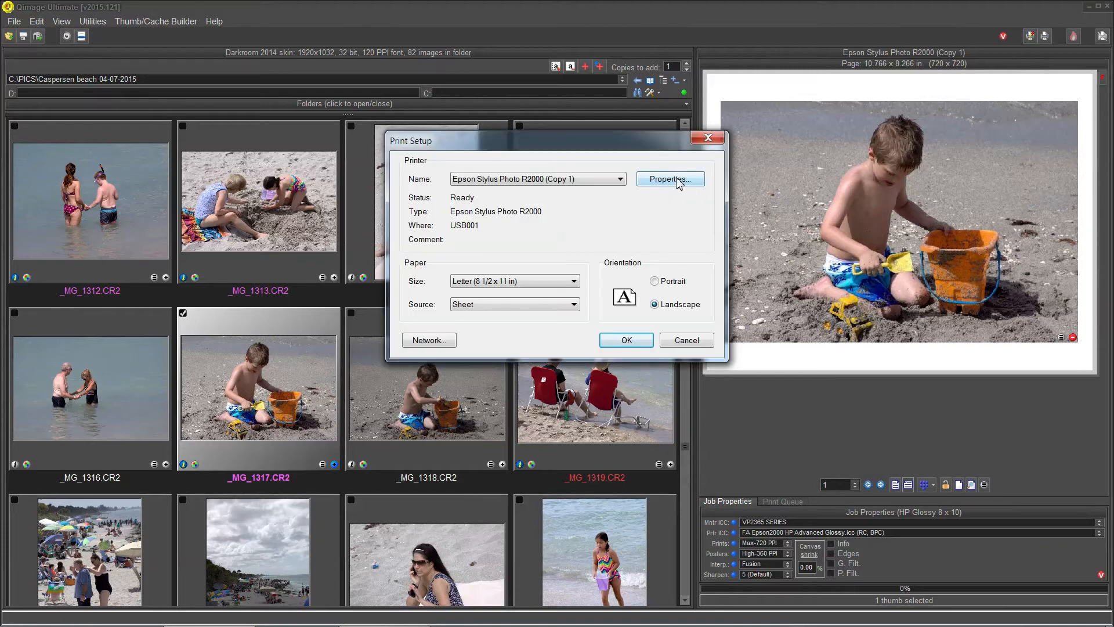
click(672, 180)
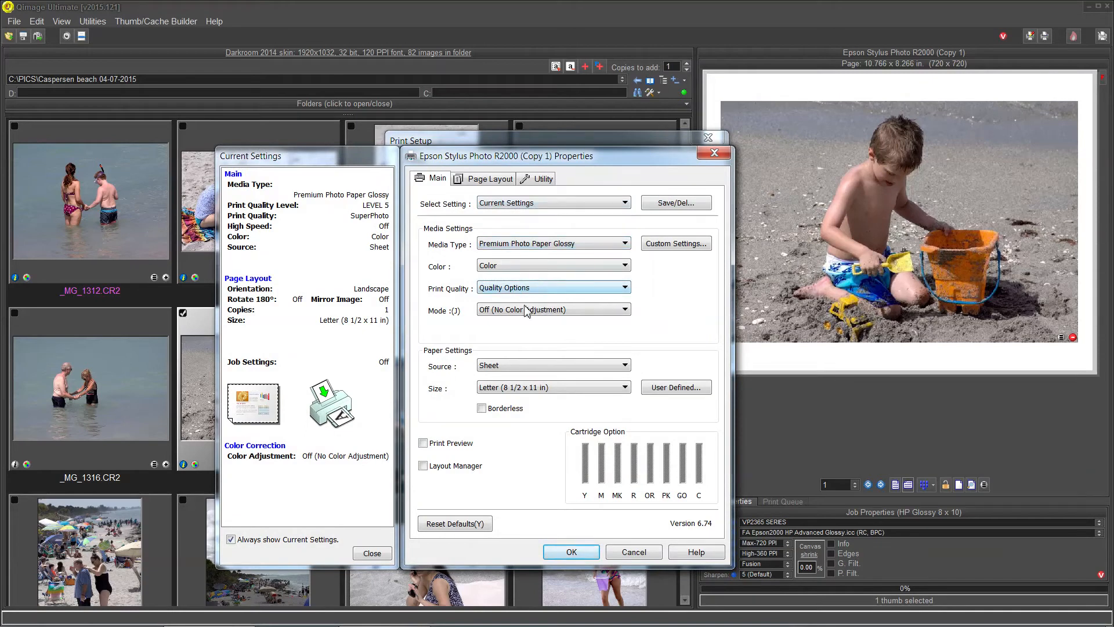
- Review the driver's print quality options and color mode choices for the current setup, and close the print setup
click(625, 288)
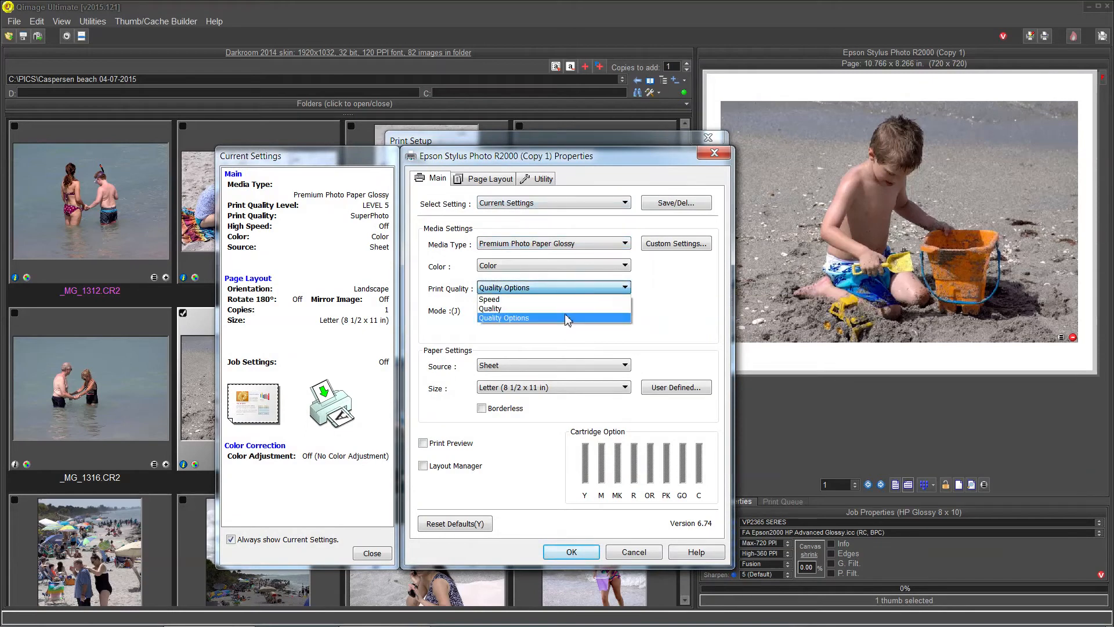
click(565, 315)
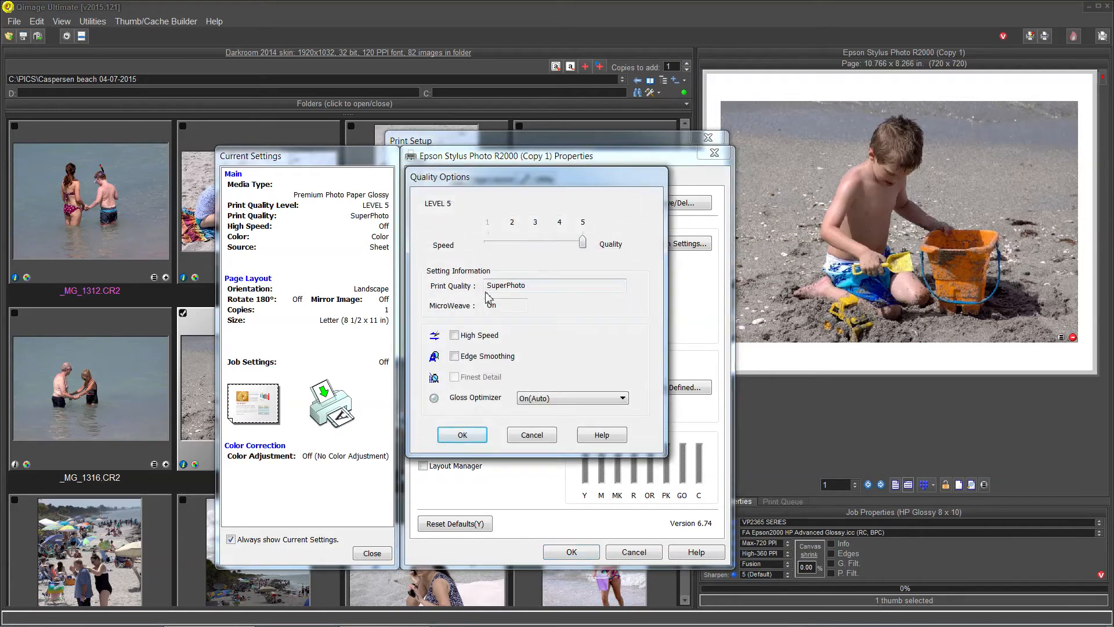
click(464, 435)
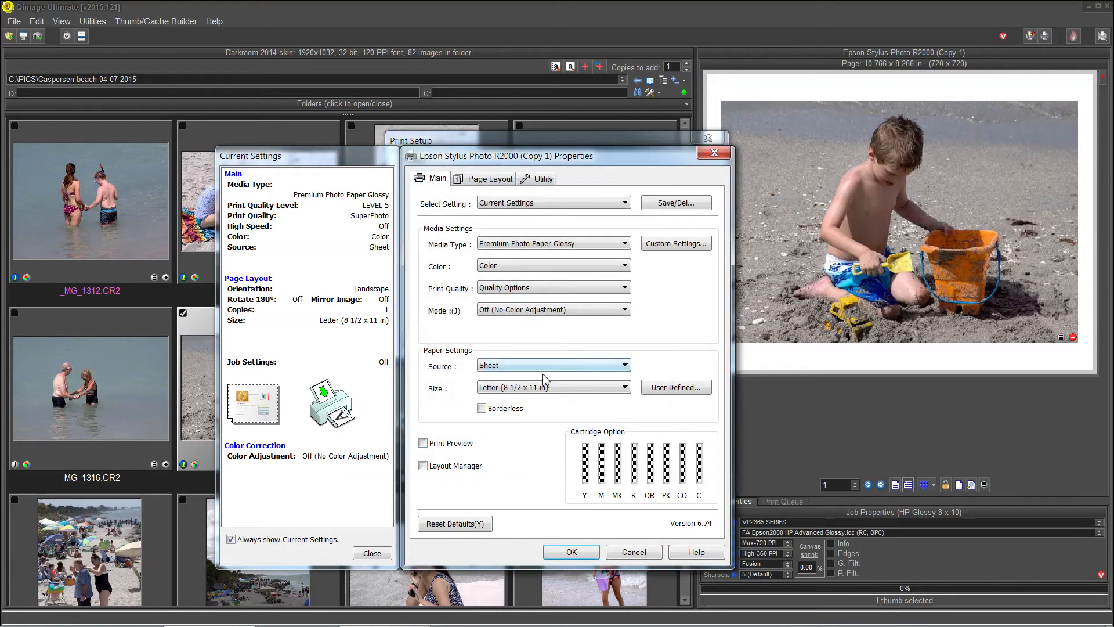
click(631, 312)
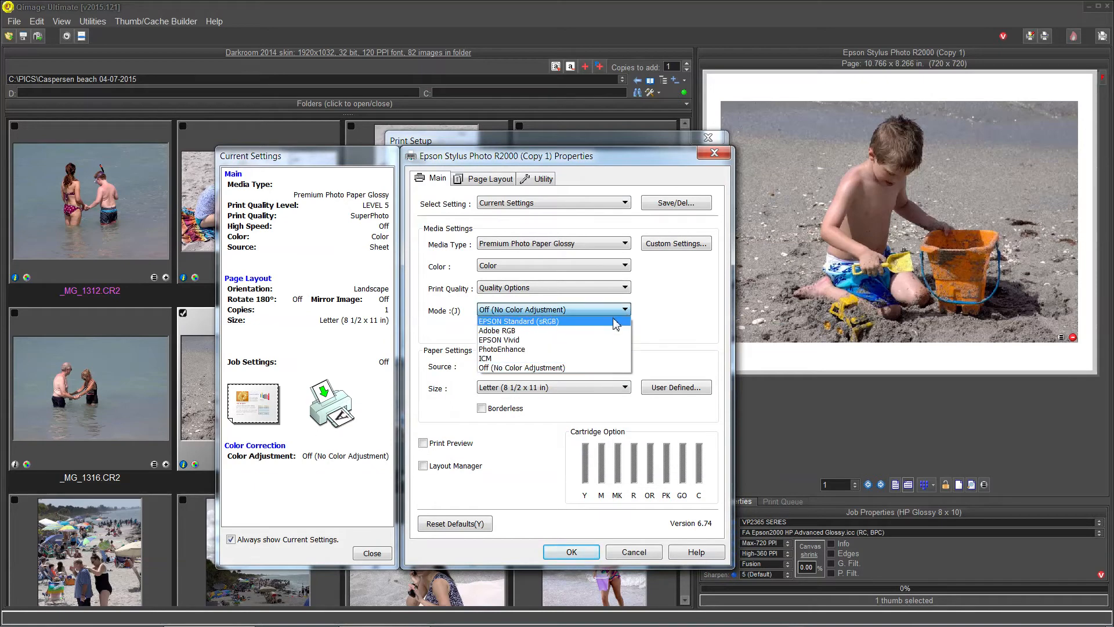
click(672, 325)
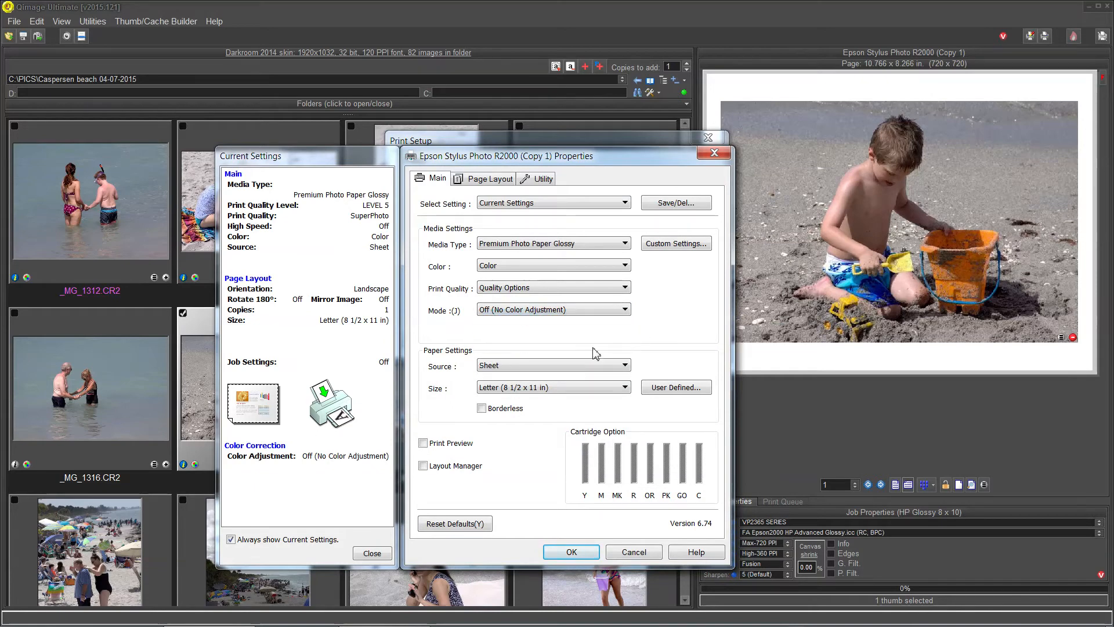
click(574, 552)
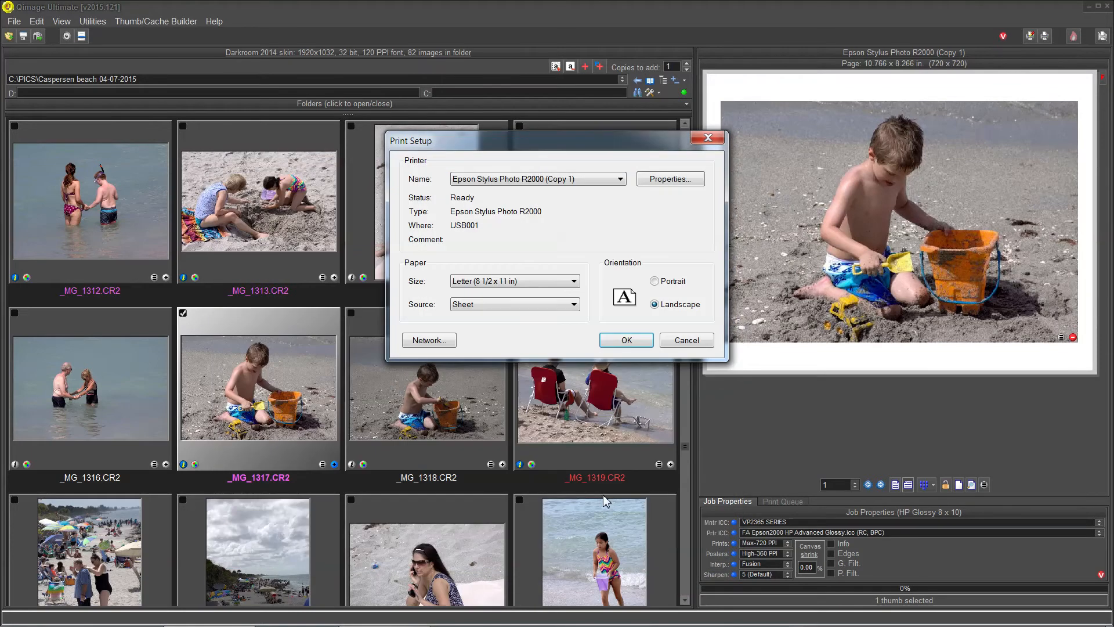
click(635, 342)
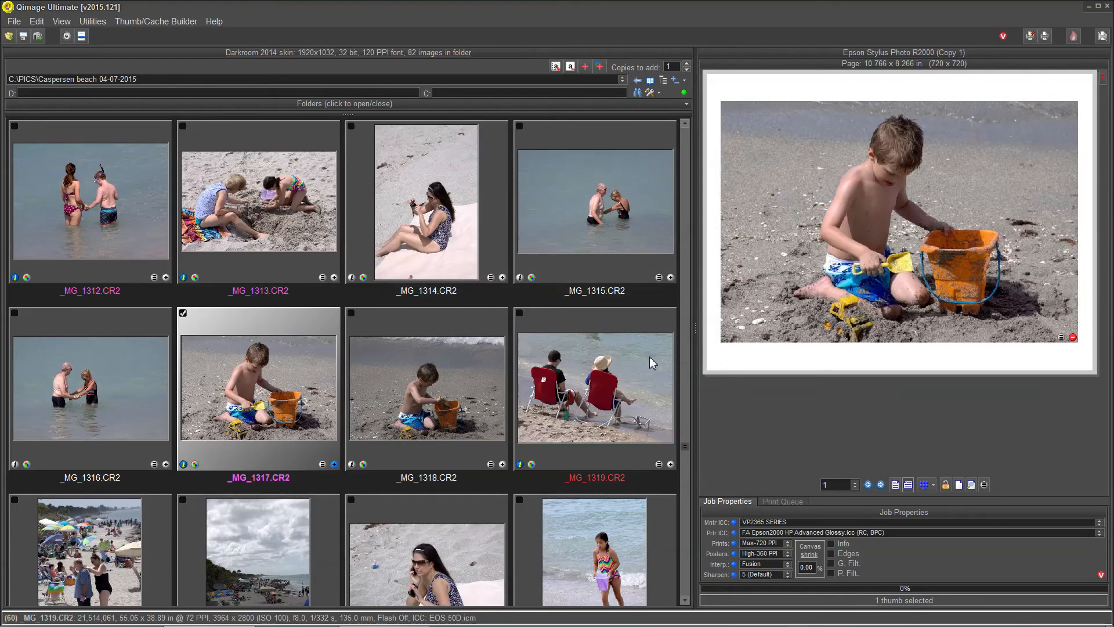
- Load the saved printer setup Epson Luster 8 x 10.prt and switch the page to landscape orientation
click(10, 38)
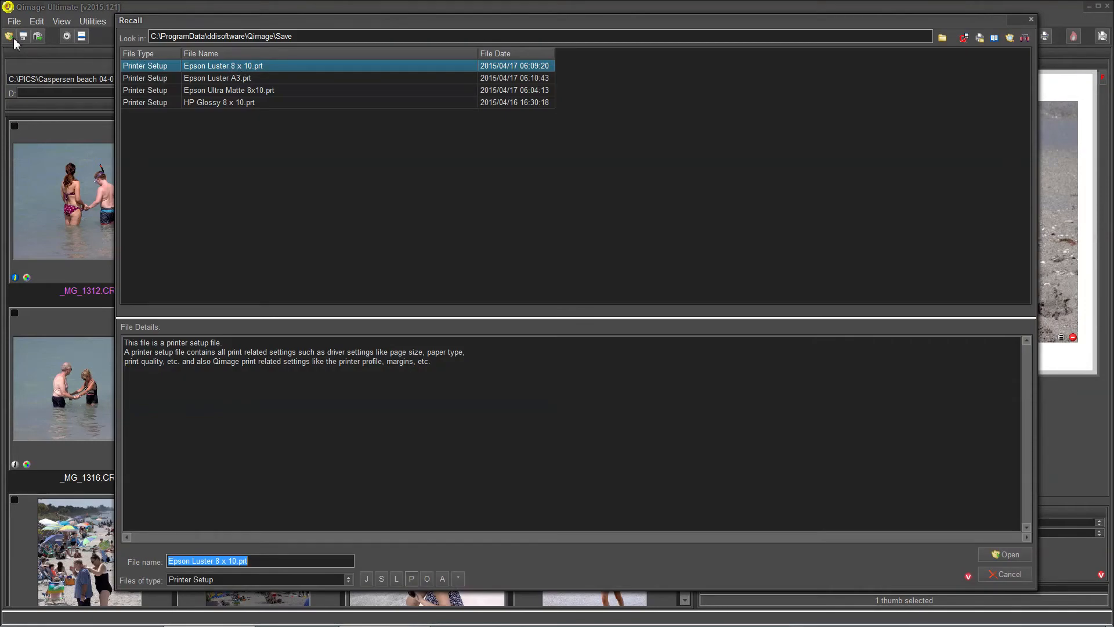
click(267, 66)
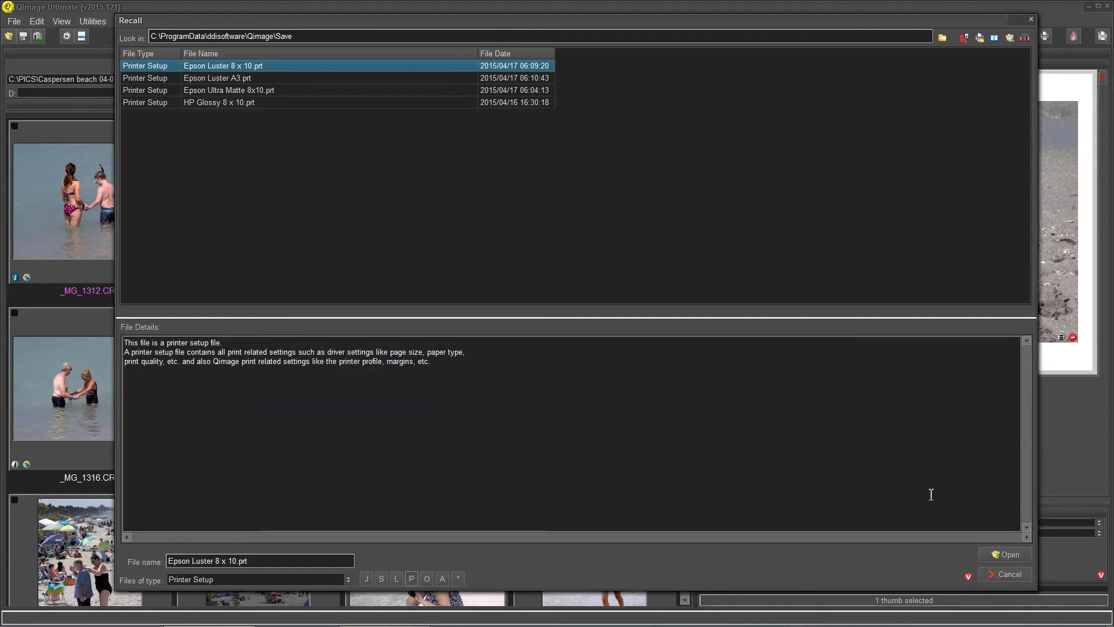
click(1007, 554)
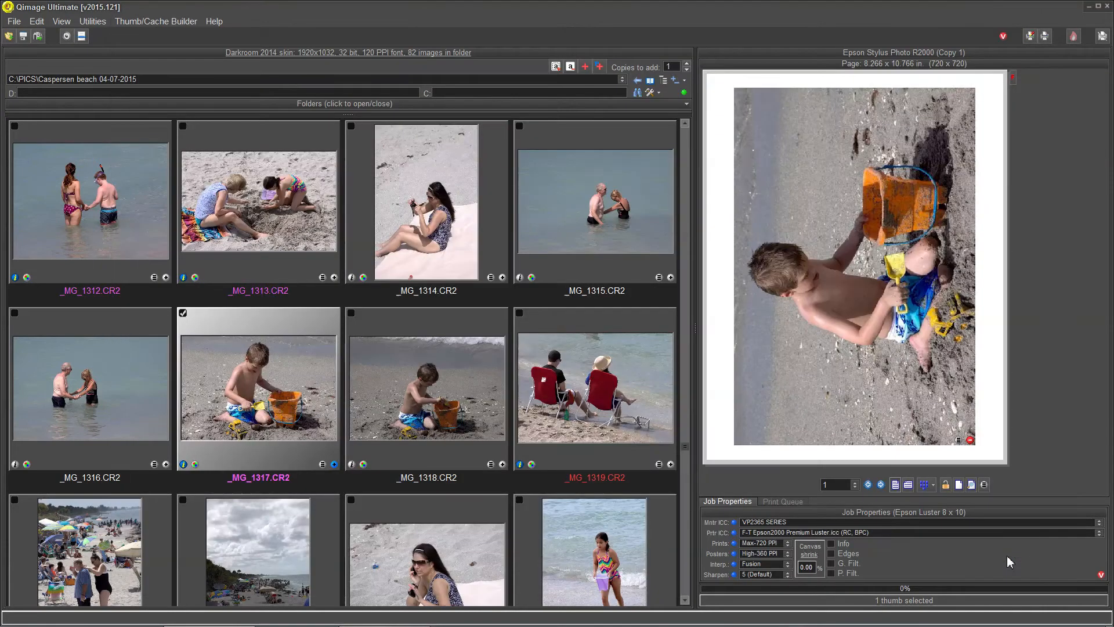
click(908, 485)
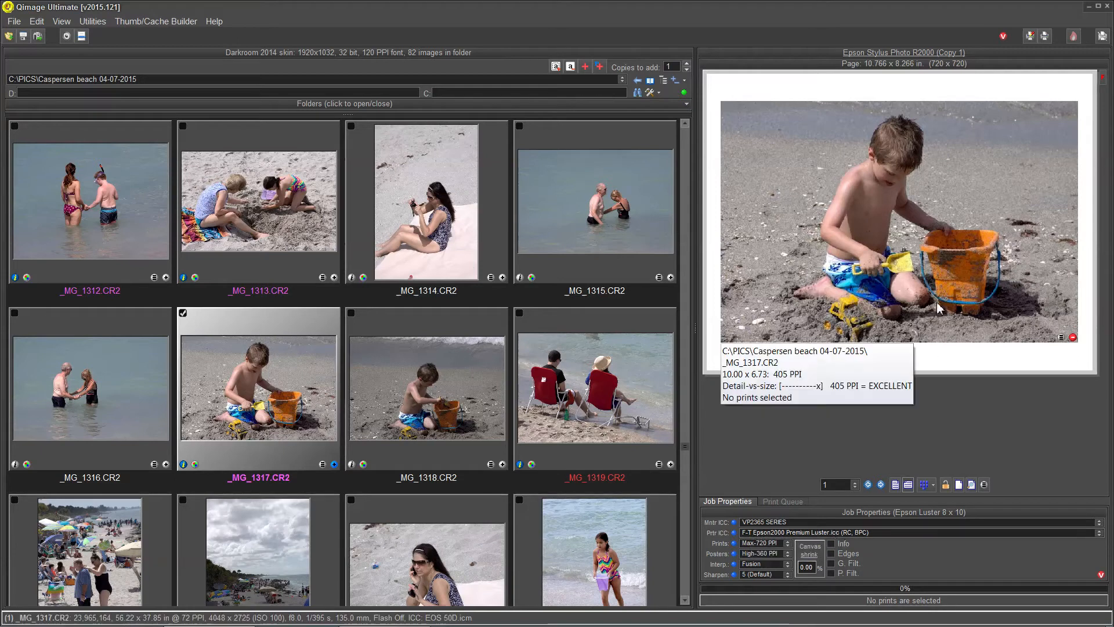
- Examine the driver's media type and quality options for the loaded Luster 8 x 10 setup, and close the print setup
click(1030, 36)
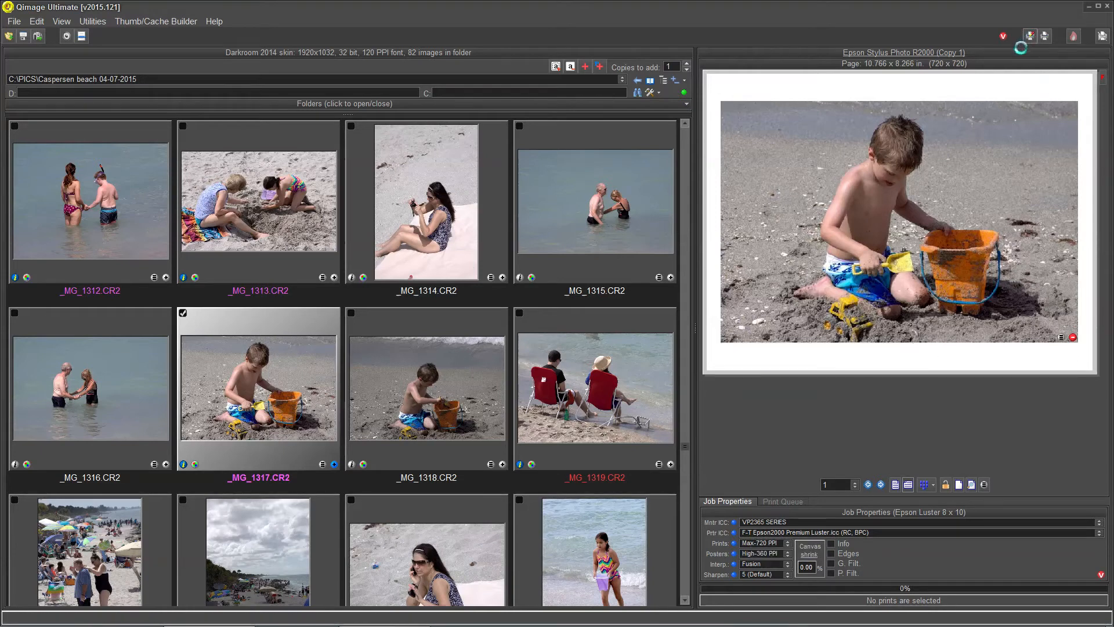
click(670, 179)
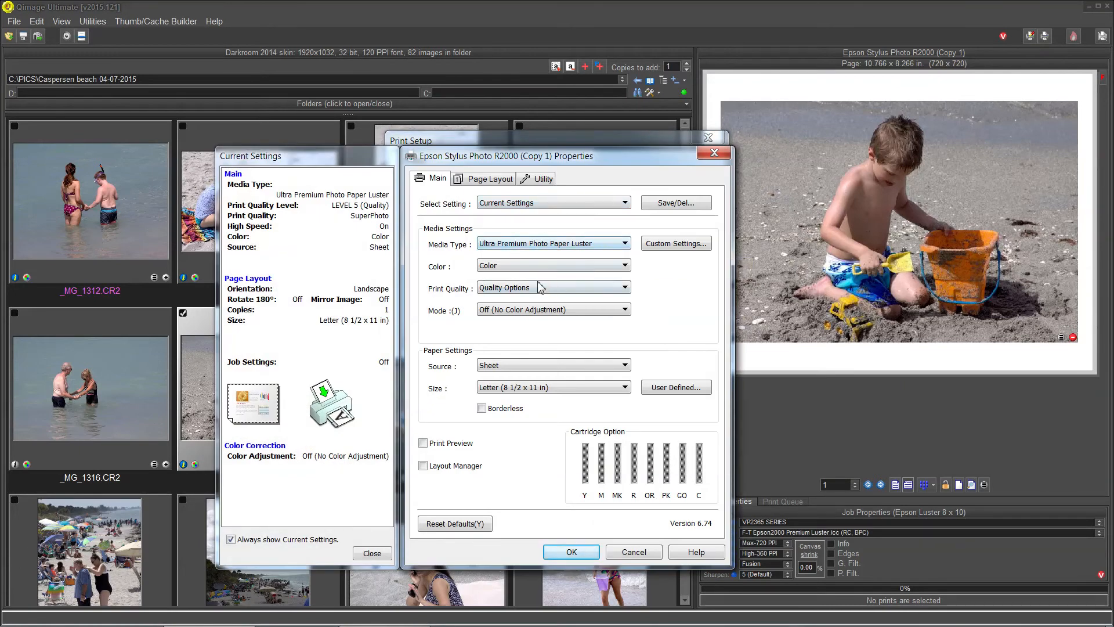
click(626, 289)
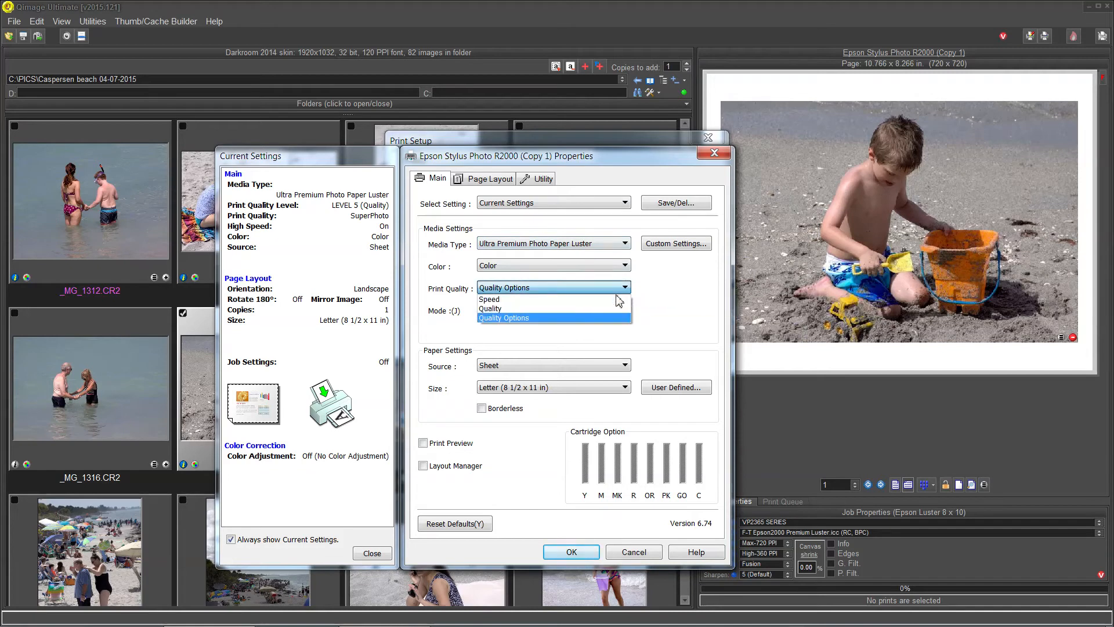
click(576, 318)
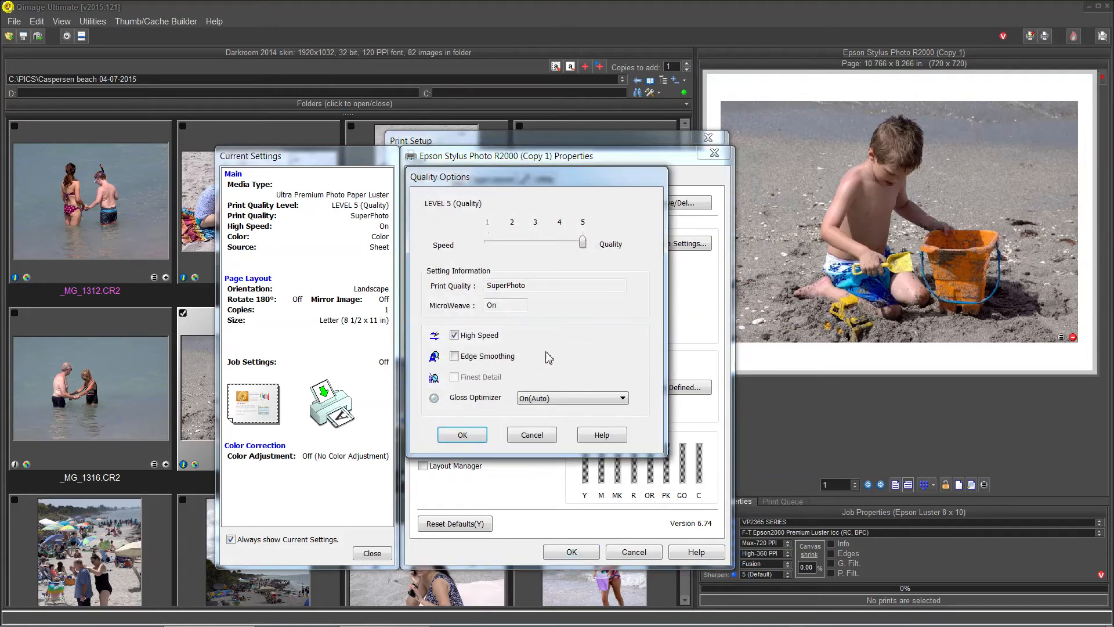
click(464, 437)
click(587, 551)
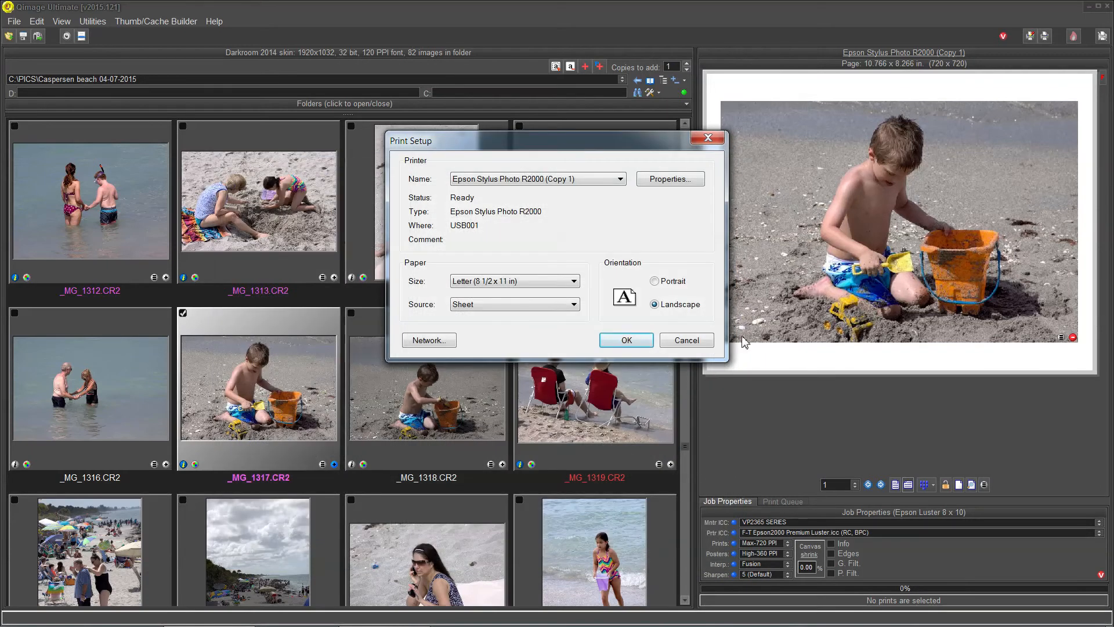
click(626, 341)
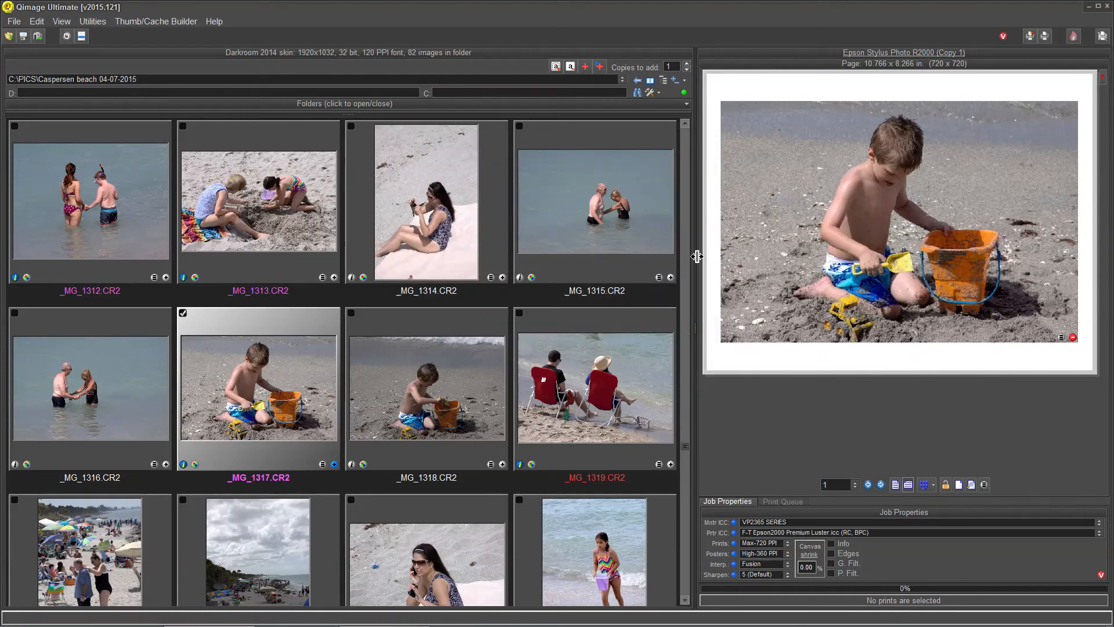
- Load the saved printer setup Epson Luster A3.prt
click(10, 37)
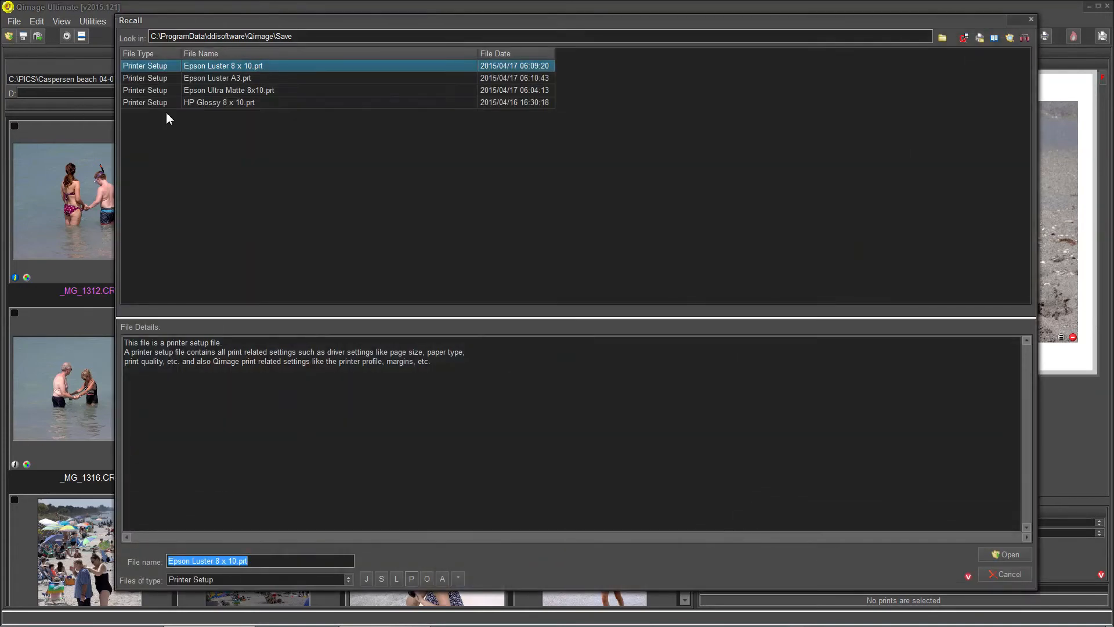
click(234, 77)
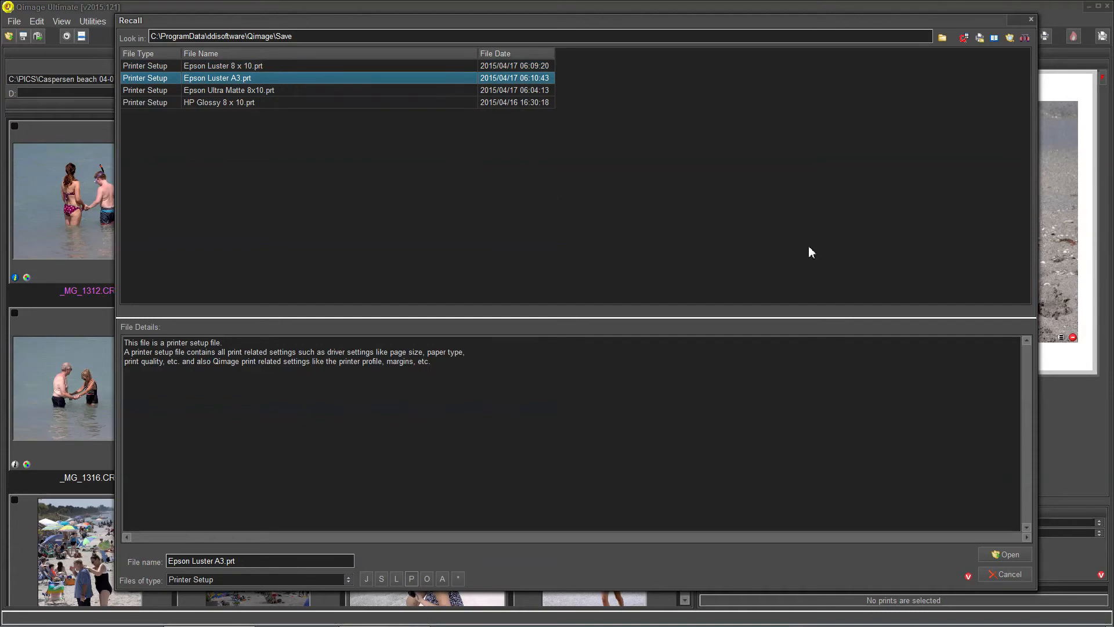
click(1003, 554)
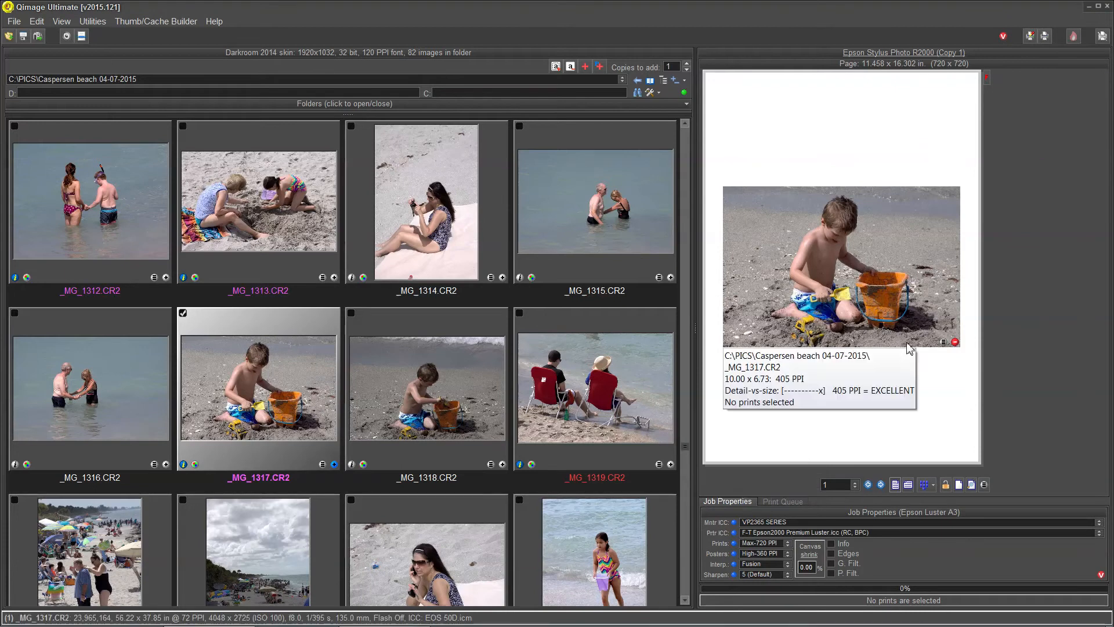
- Set the photo's print size to 11.00 x 14.00 and switch the page to landscape orientation
click(943, 341)
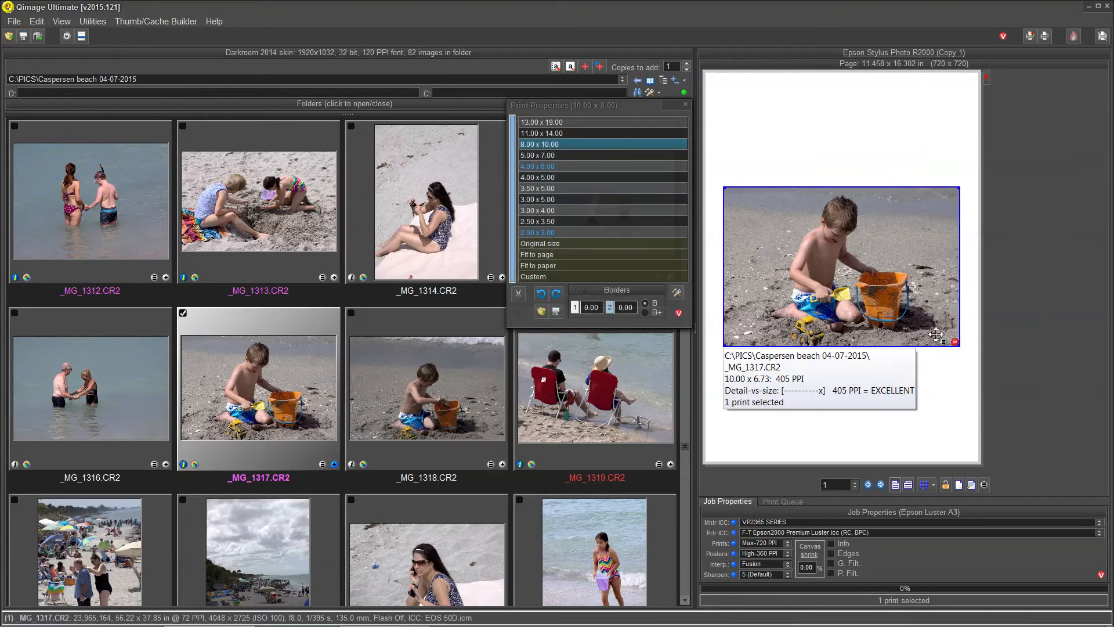
click(589, 134)
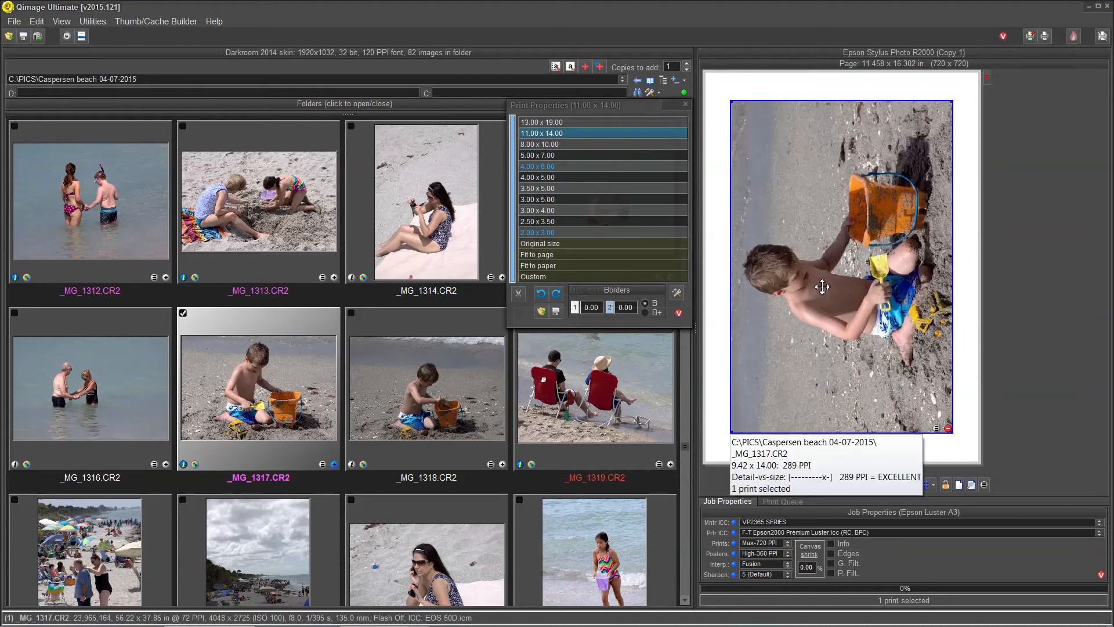
click(907, 485)
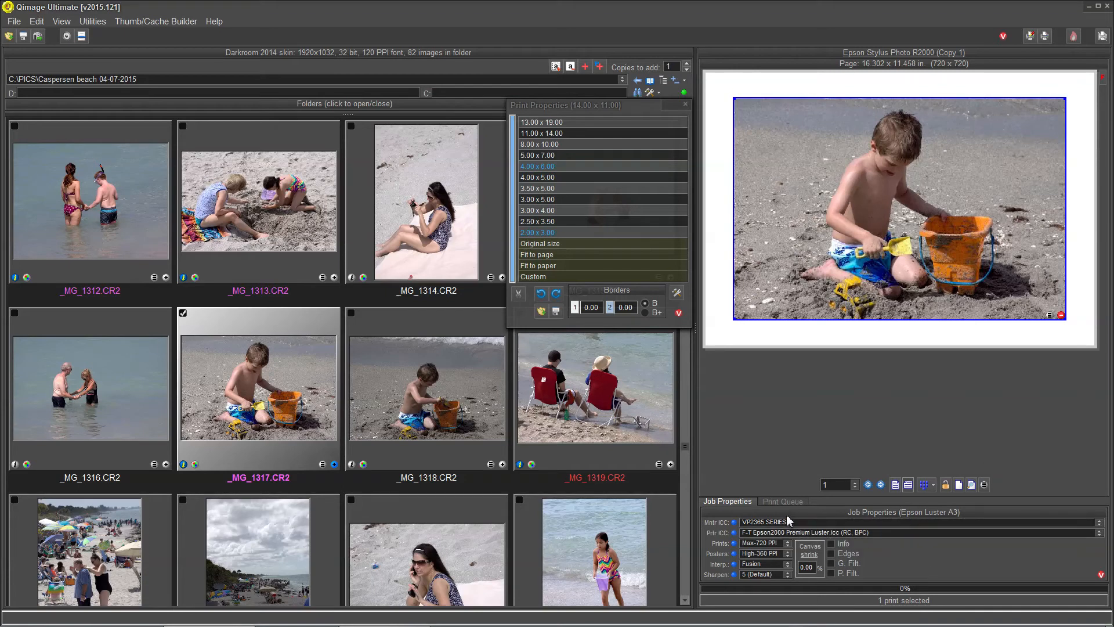
click(685, 104)
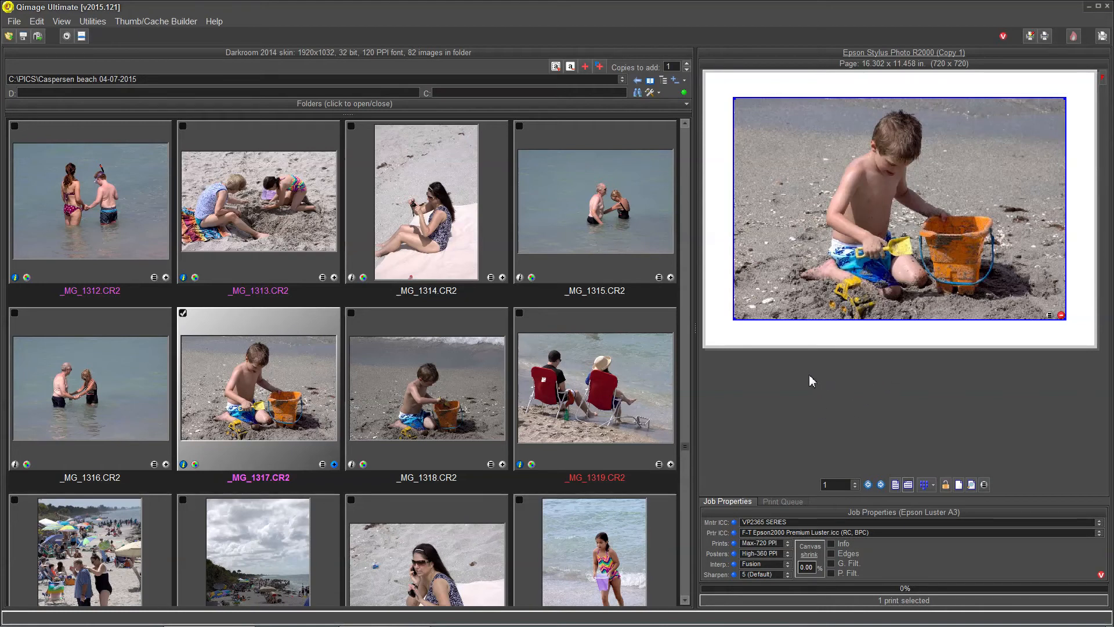
- Change the paper size to Super B (13 x 19 in) and remove the photo from the page
click(1029, 35)
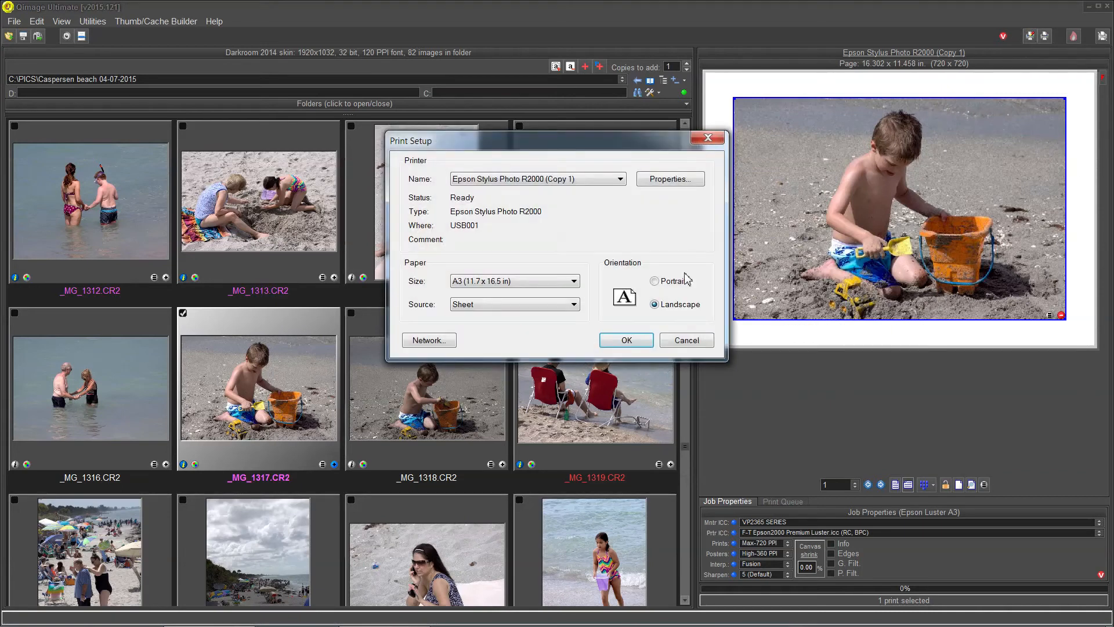
click(574, 282)
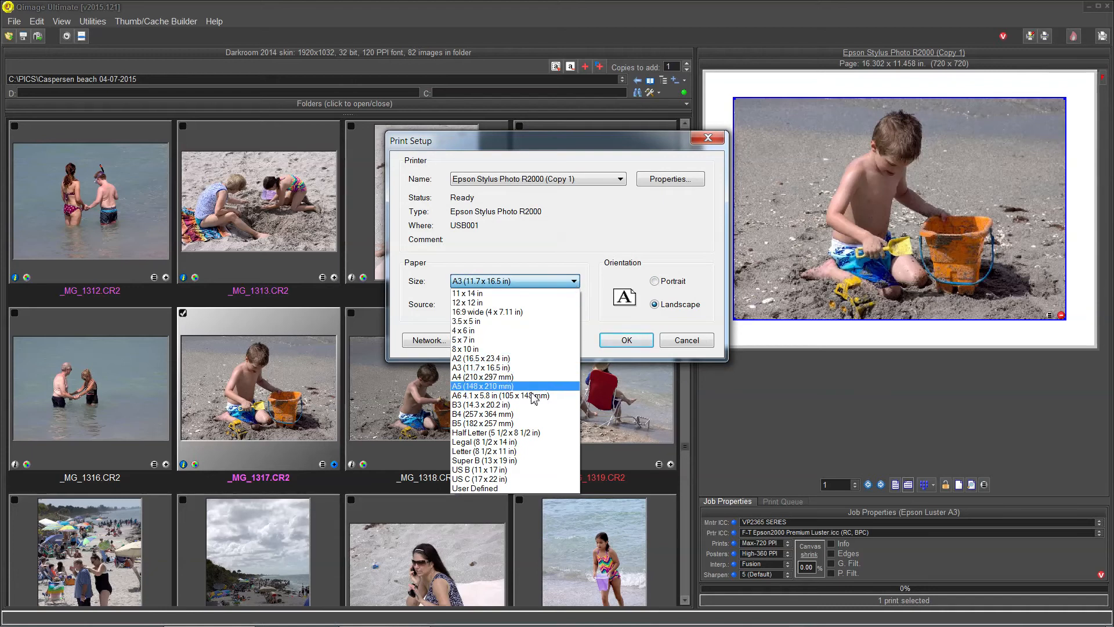
click(495, 462)
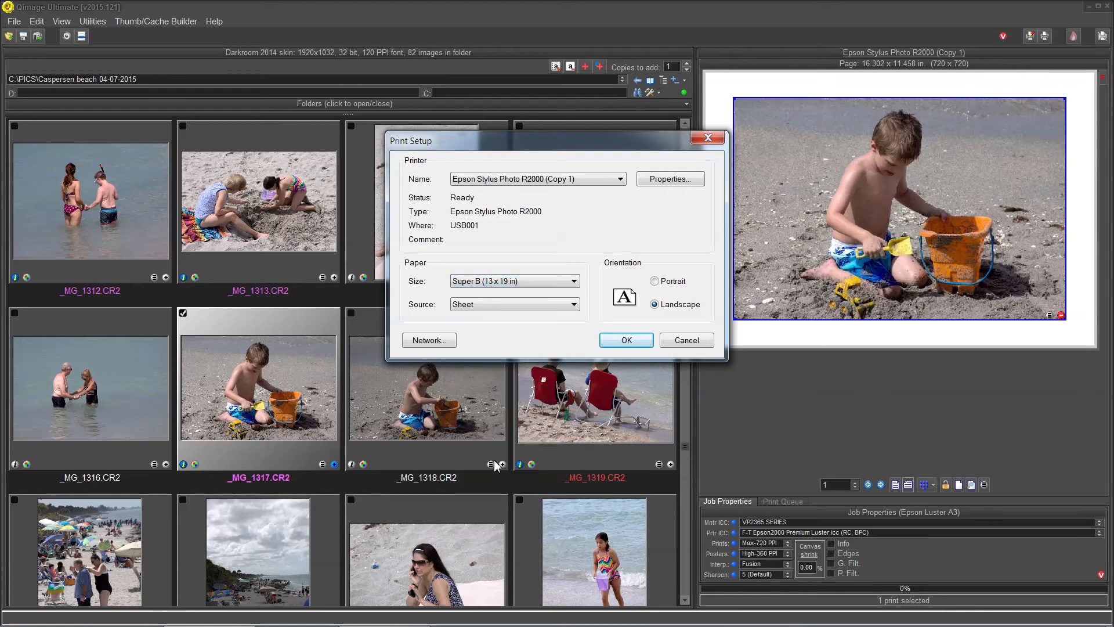
click(626, 340)
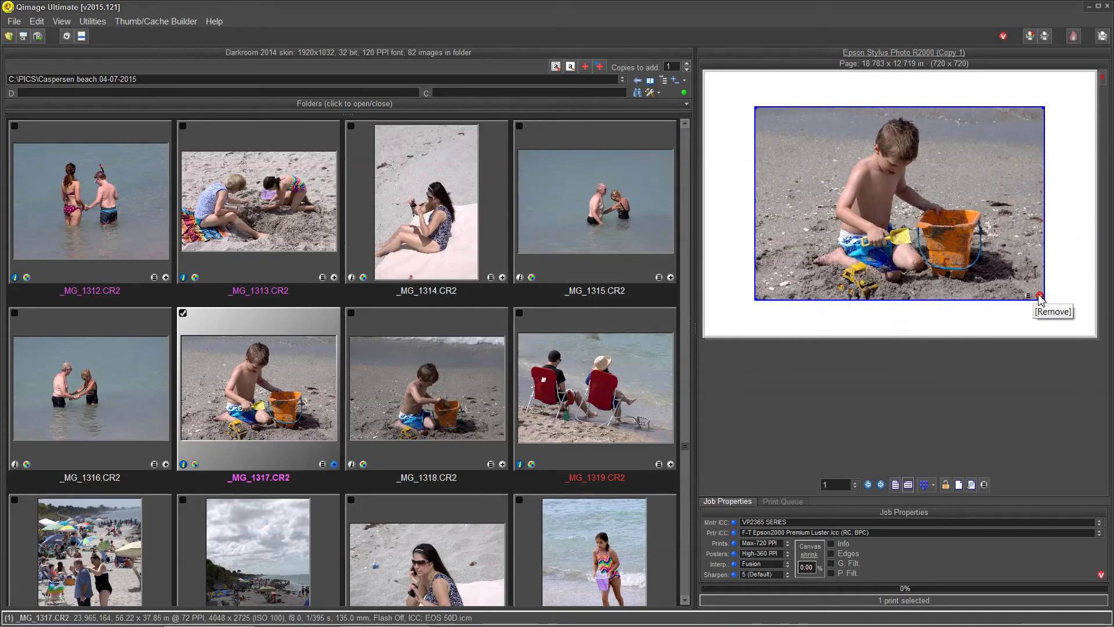
click(1039, 295)
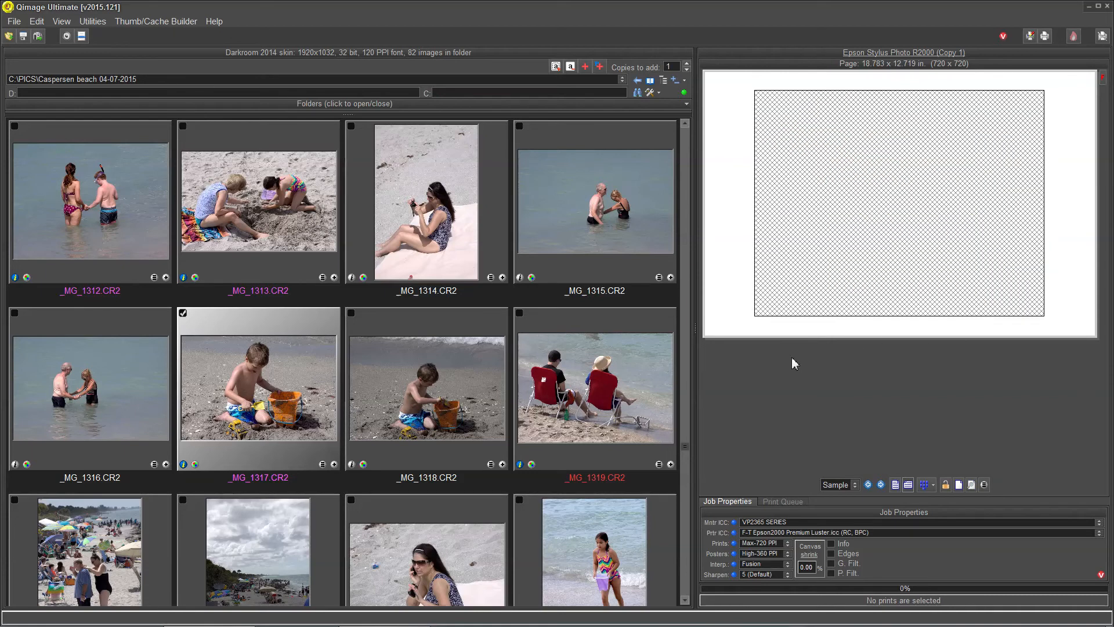
- Save the current printer setup as Epson Luster 13x19.prt, basing the file name on Epson Luster A3.prt
click(24, 36)
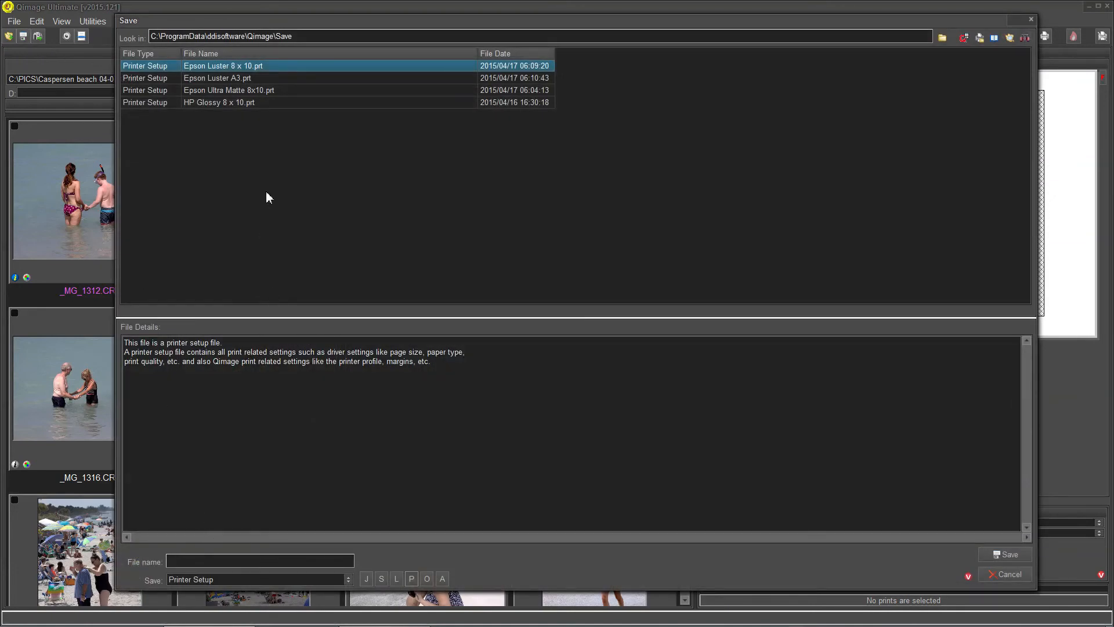
click(266, 77)
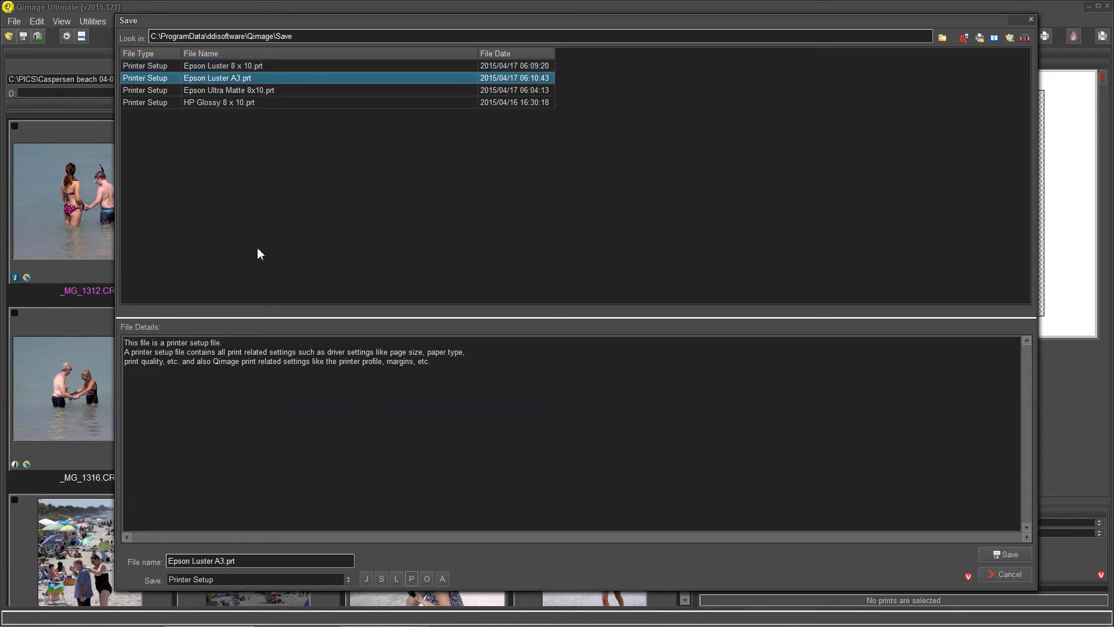
triple_click(225, 561)
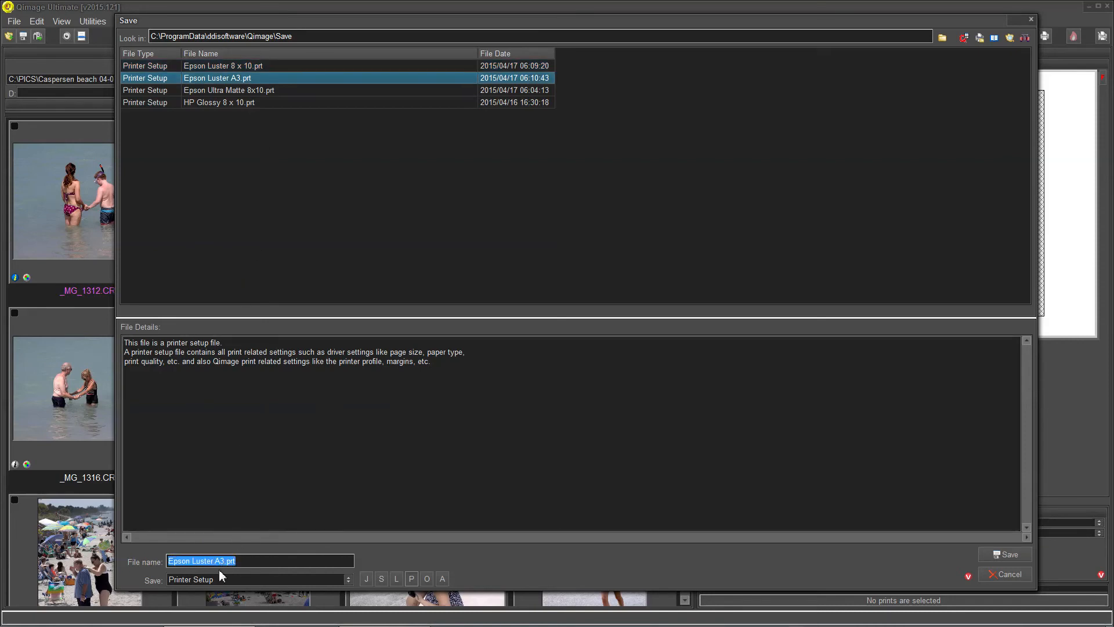
click(222, 561)
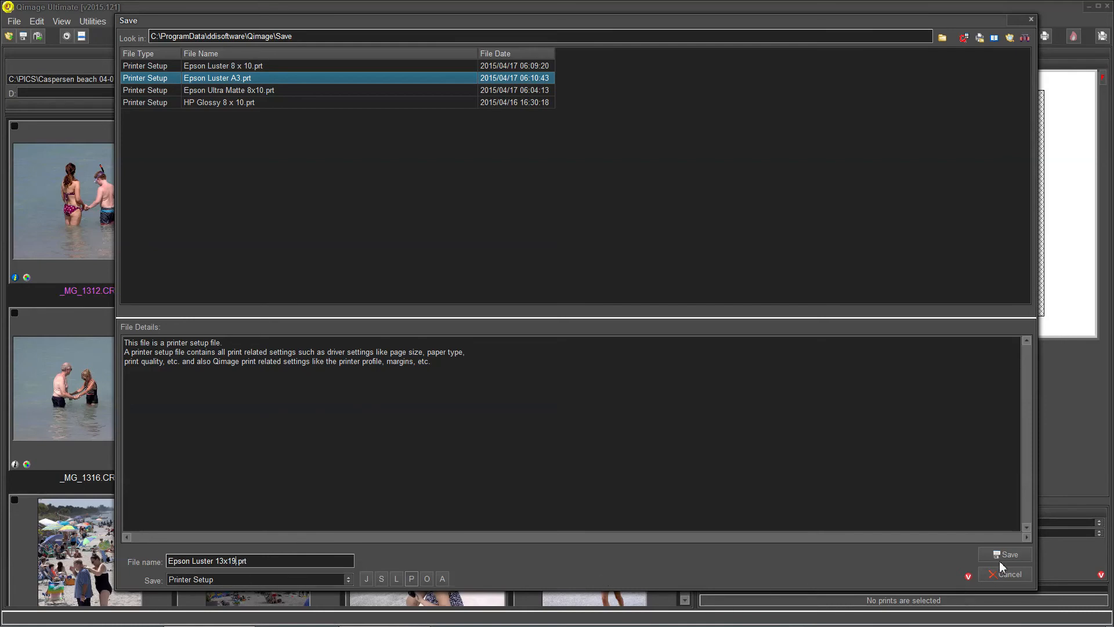
click(1005, 555)
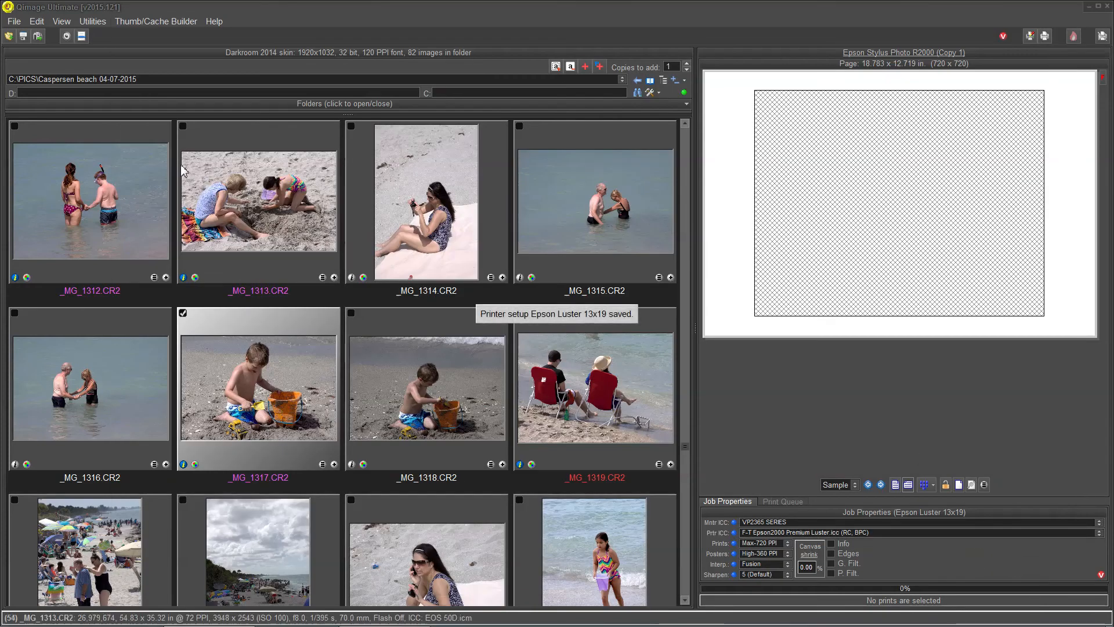
- Recall the saved printer setup Epson Ultra Matte 8x10.prt
click(14, 21)
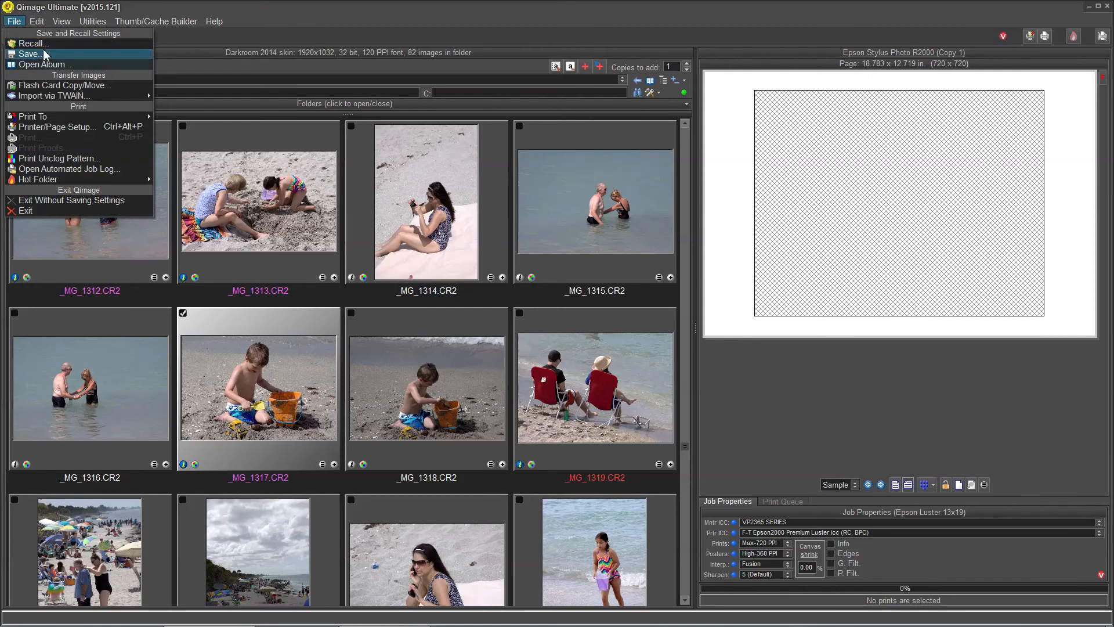
click(30, 44)
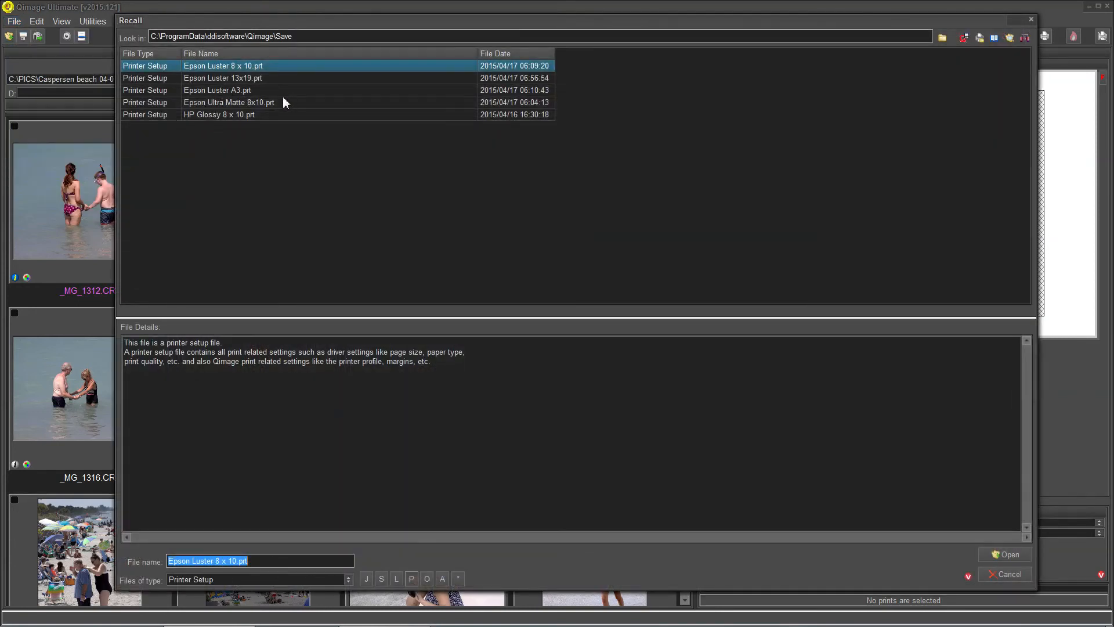
click(241, 103)
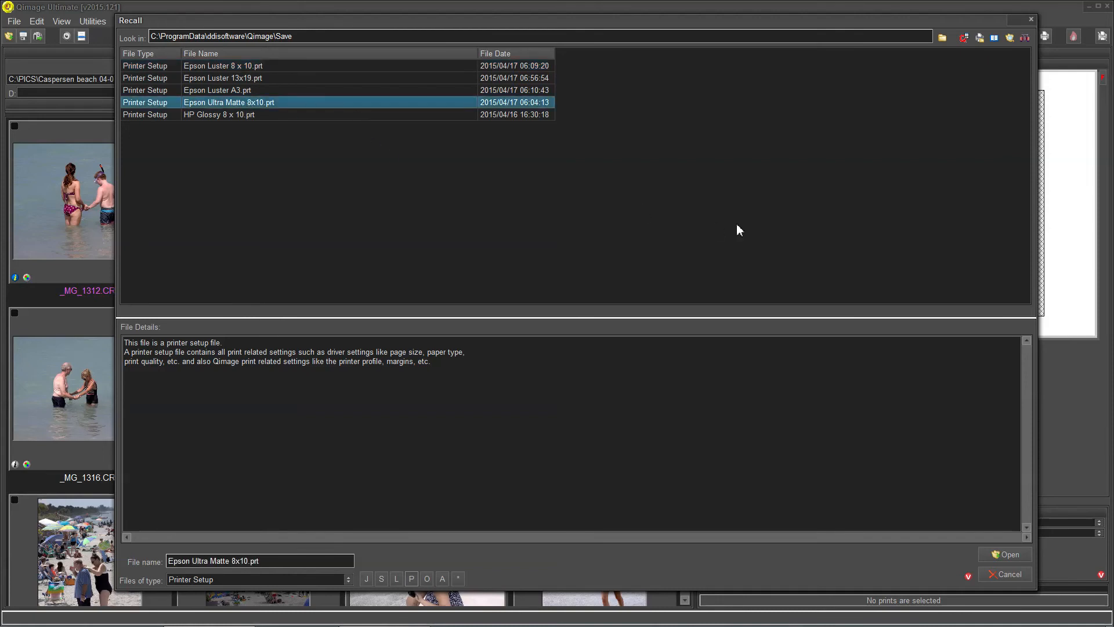
click(1014, 556)
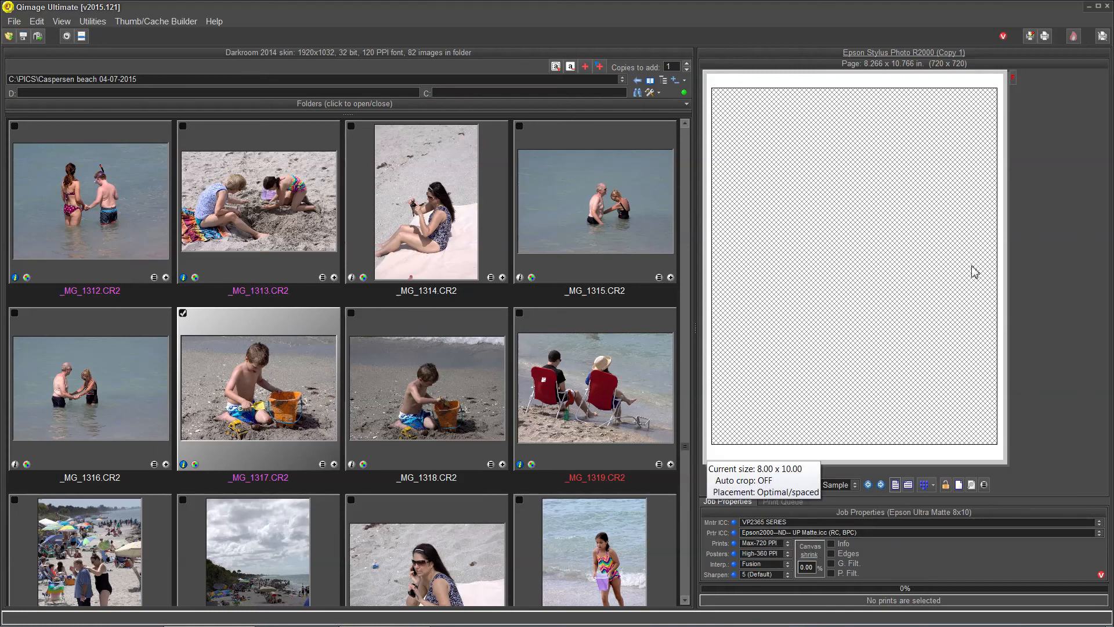
- Examine the driver's media type, quality and paper size for the loaded Ultra Matte 8x10 setup, and close the print setup
click(1036, 38)
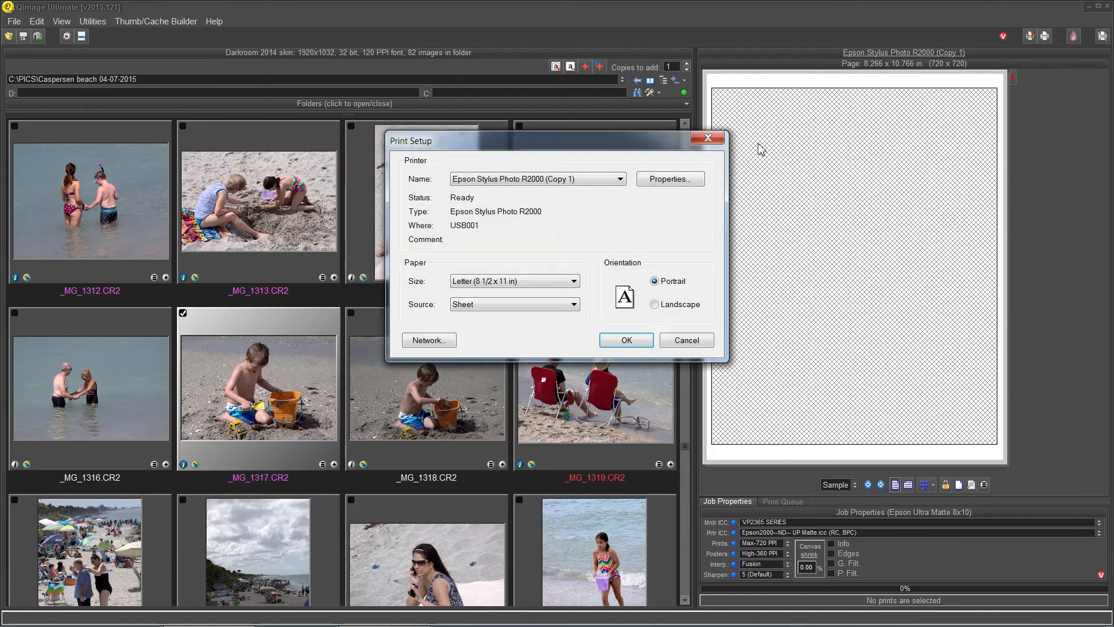
click(681, 180)
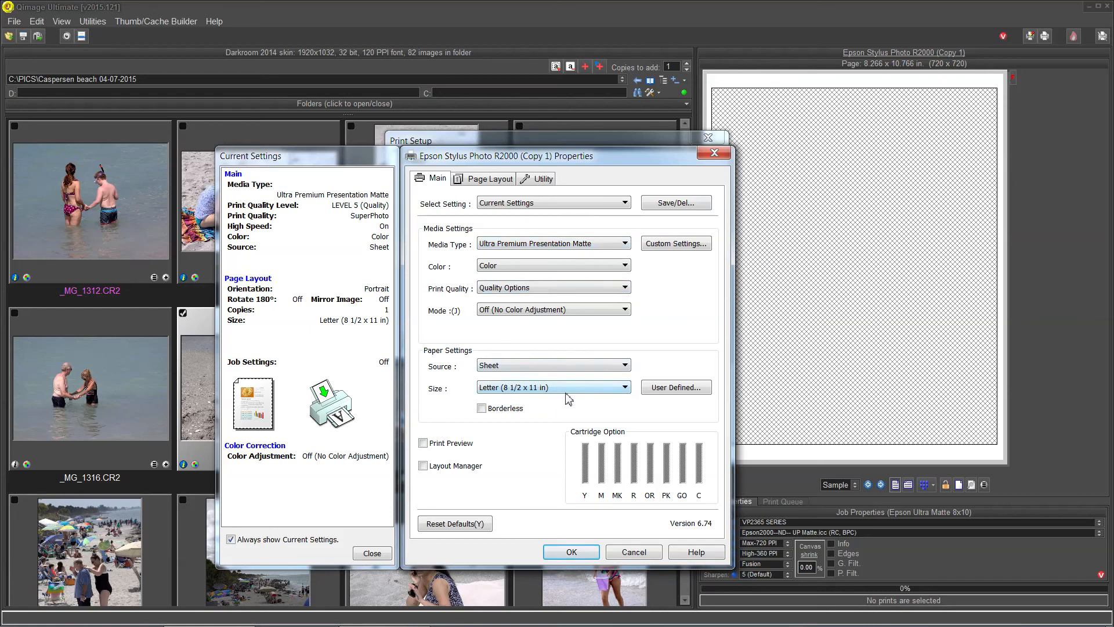
click(573, 553)
click(625, 338)
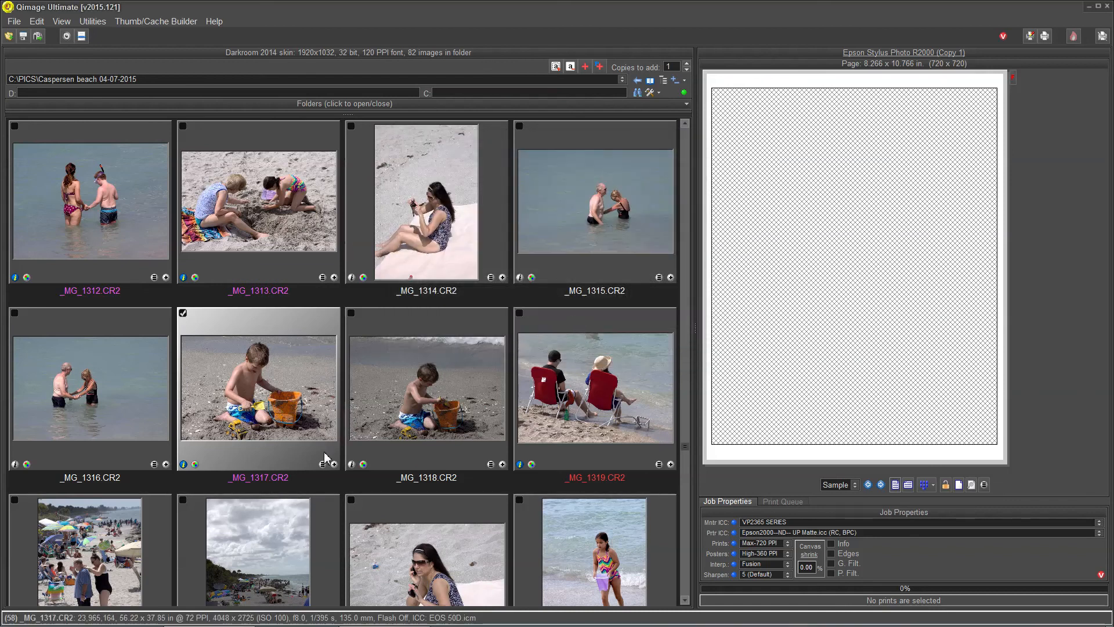
- Add the photo _MG_1317.CR2 to the page and switch the page to landscape orientation
click(334, 464)
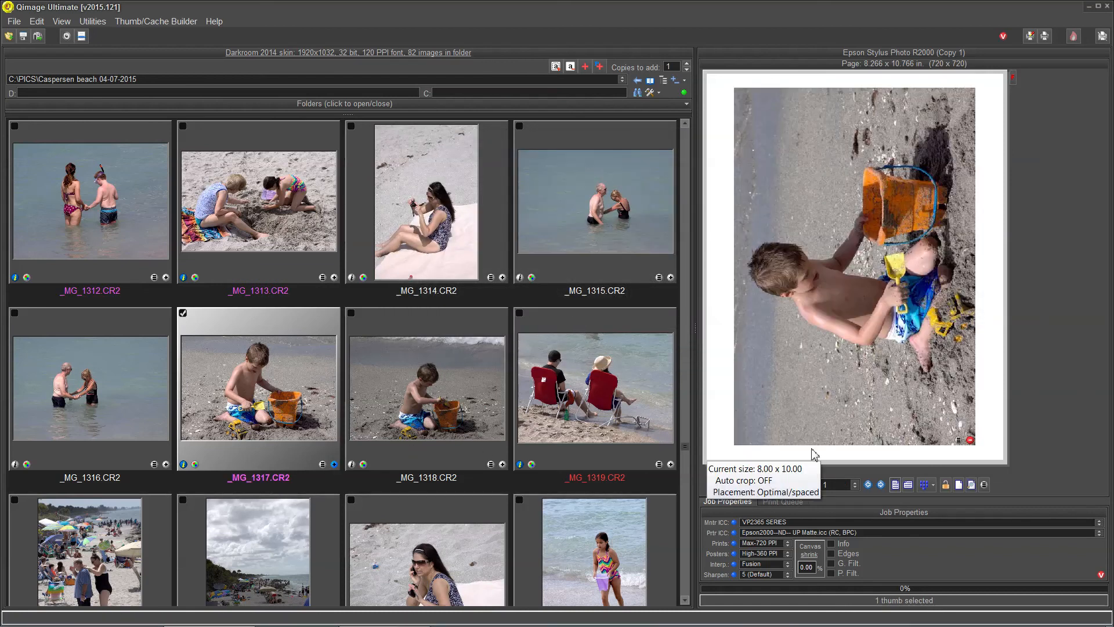
click(909, 485)
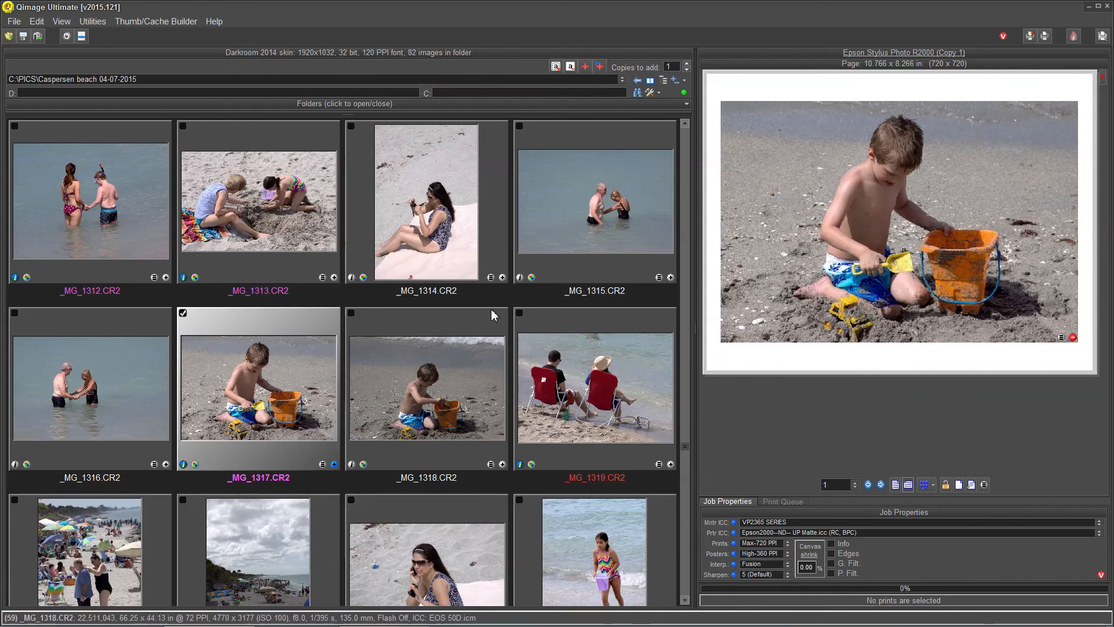
- Recall the printer setup Epson Luster 8 x 10.prt and turn the page to landscape orientation
click(9, 38)
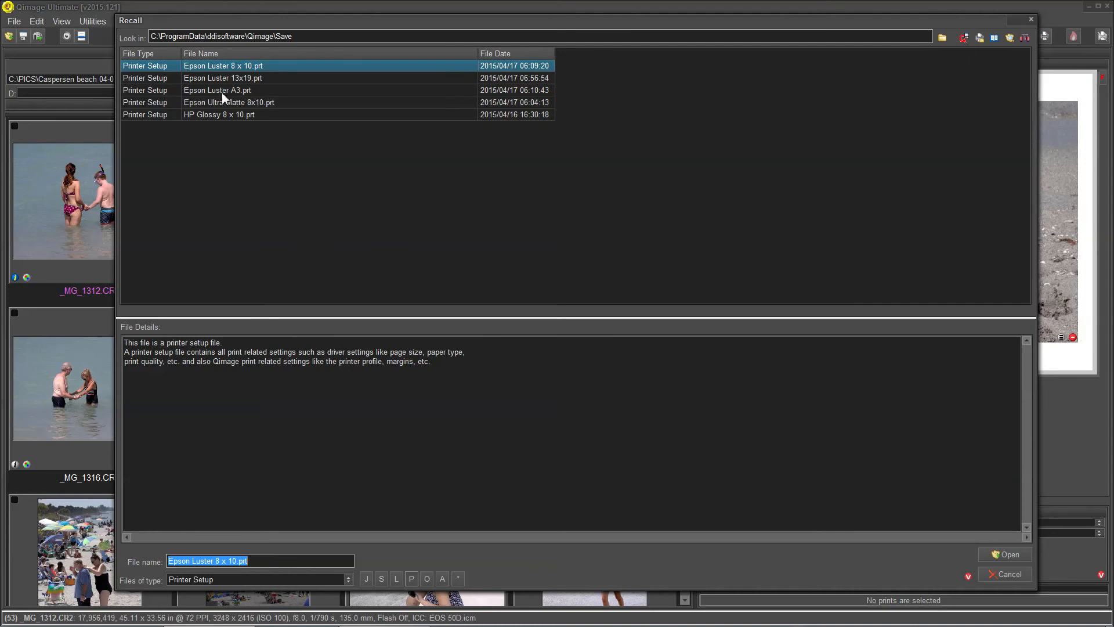
click(227, 65)
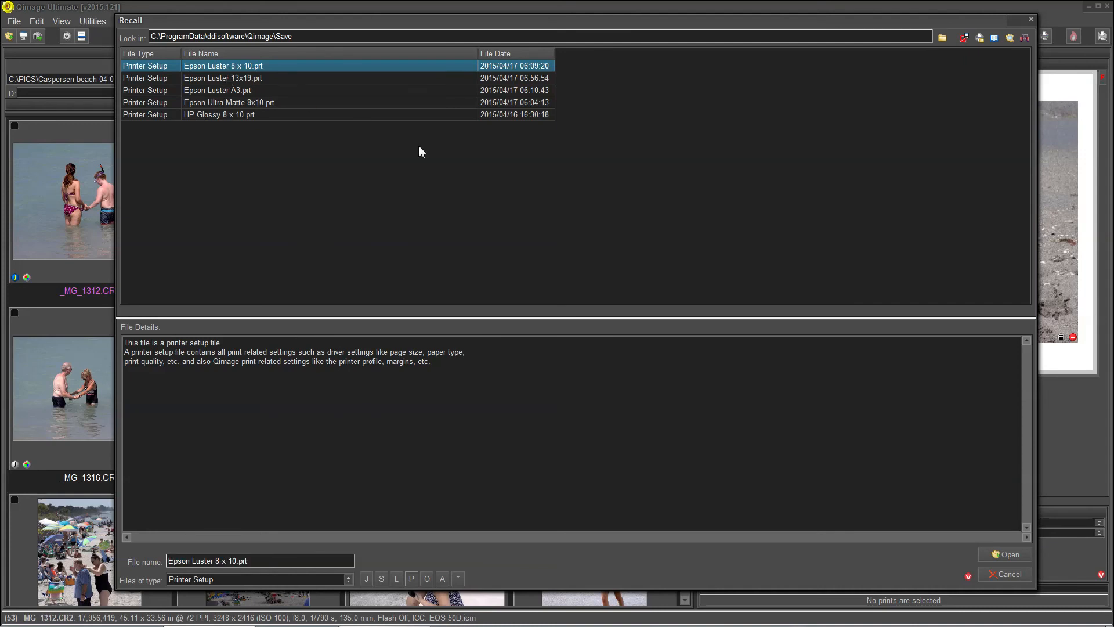
click(1001, 554)
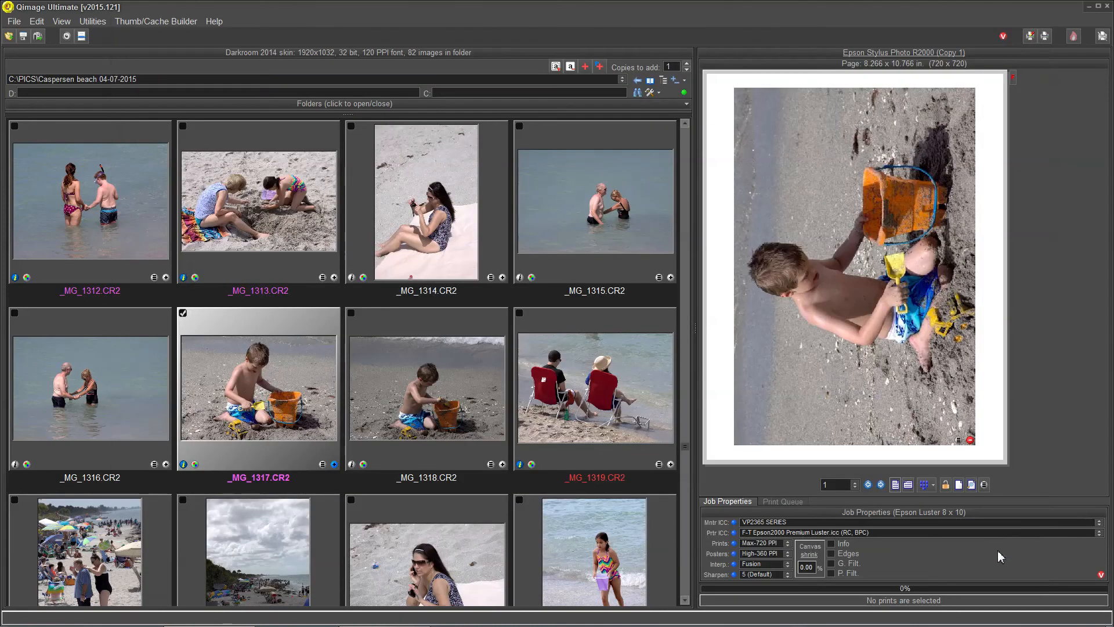
click(911, 484)
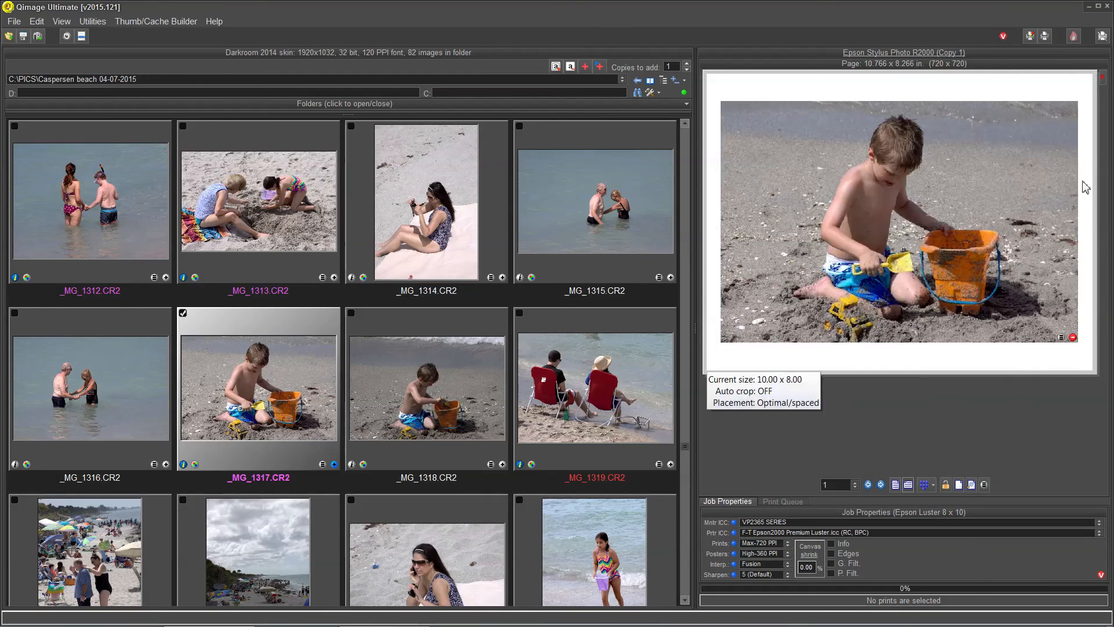
- Examine the driver's media type and print settings for the recalled Luster 8 x 10 setup, and cancel out of the print setup
click(1031, 36)
click(674, 181)
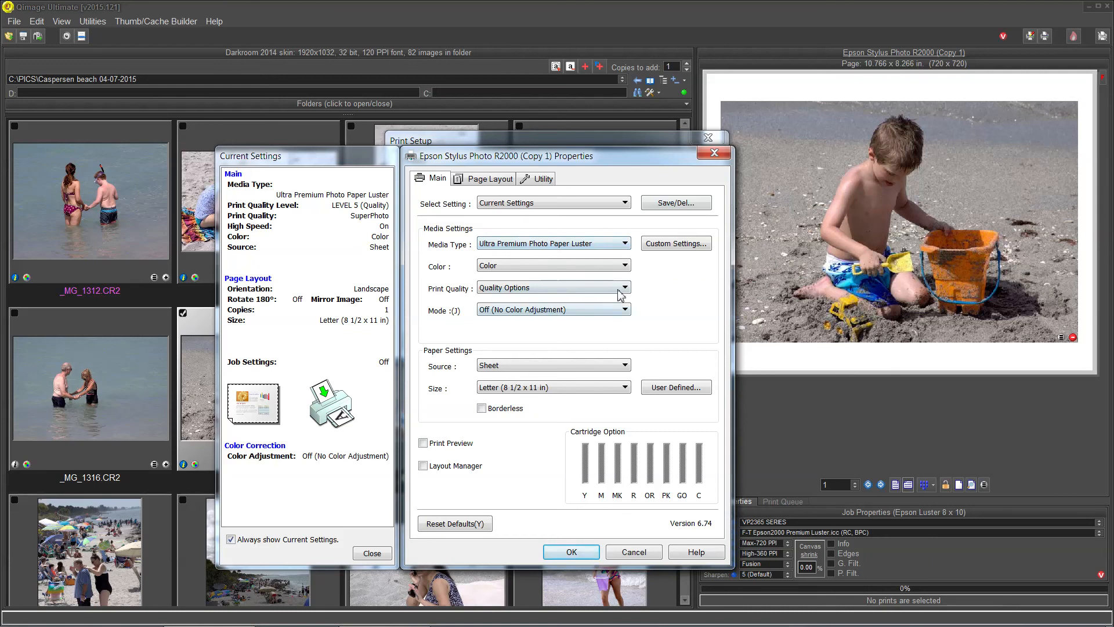
click(632, 552)
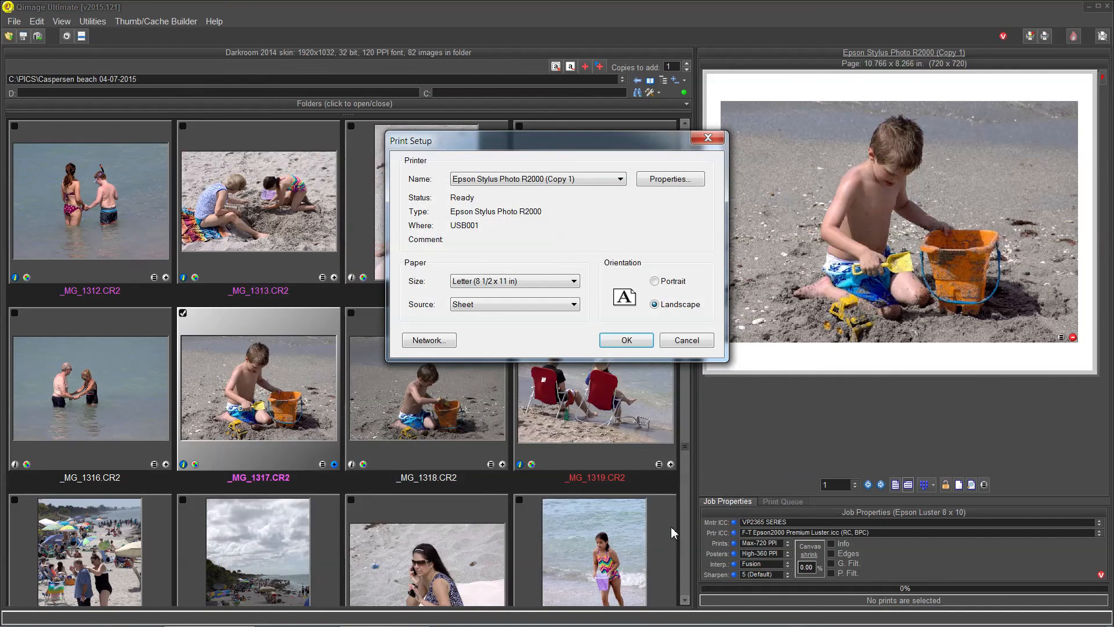
click(686, 340)
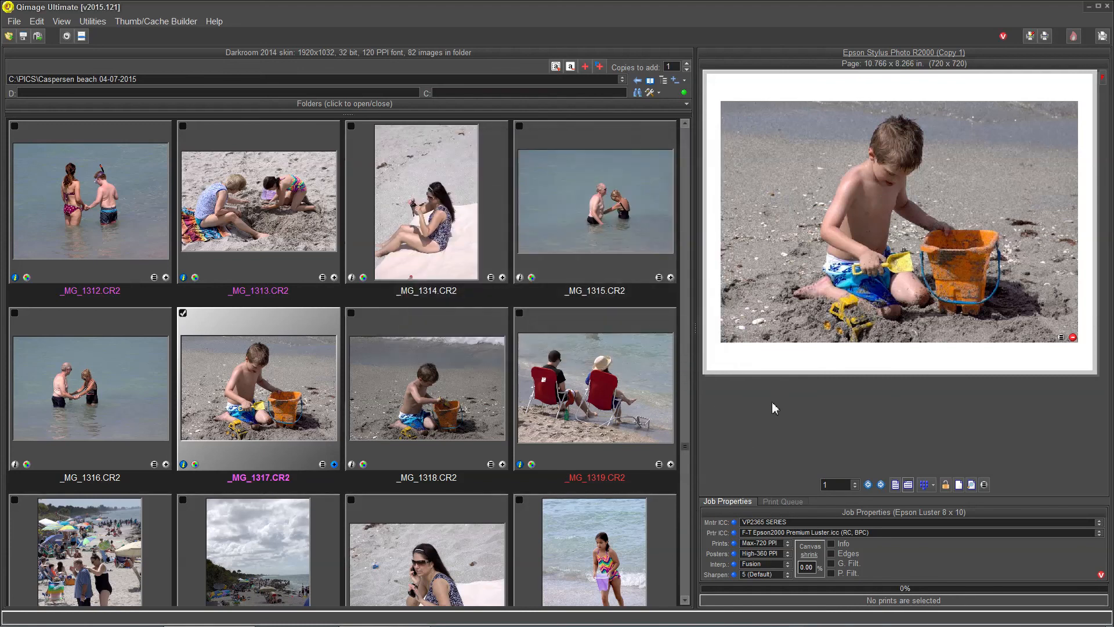